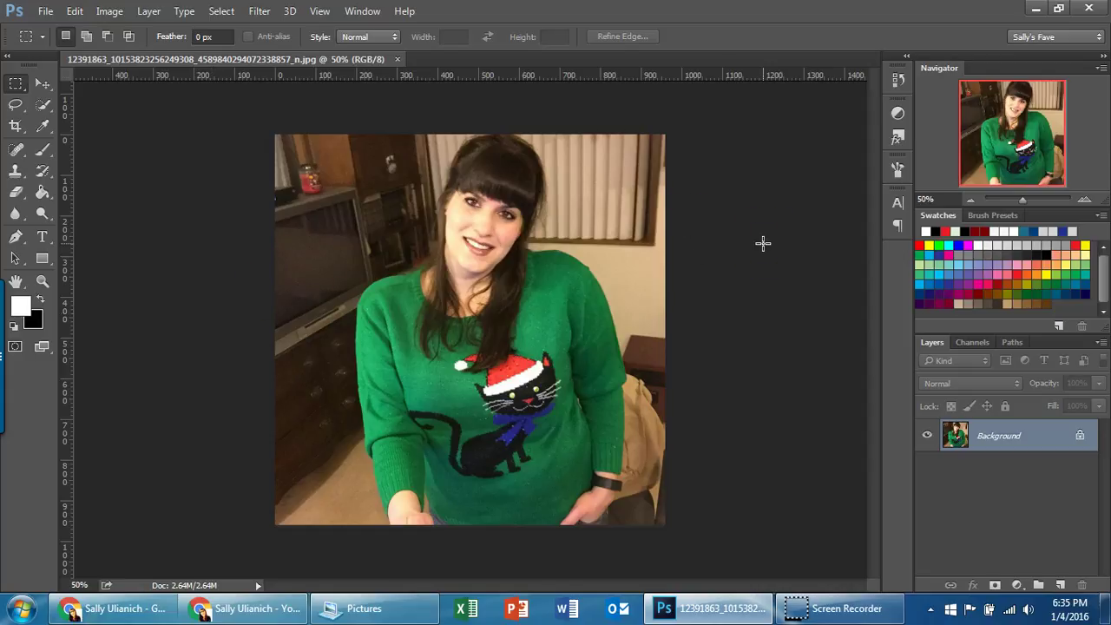
- Duplicate the Background layer within the same document, keeping the suggested name
{"action": "right_click", "coordinate": [1009, 434]}
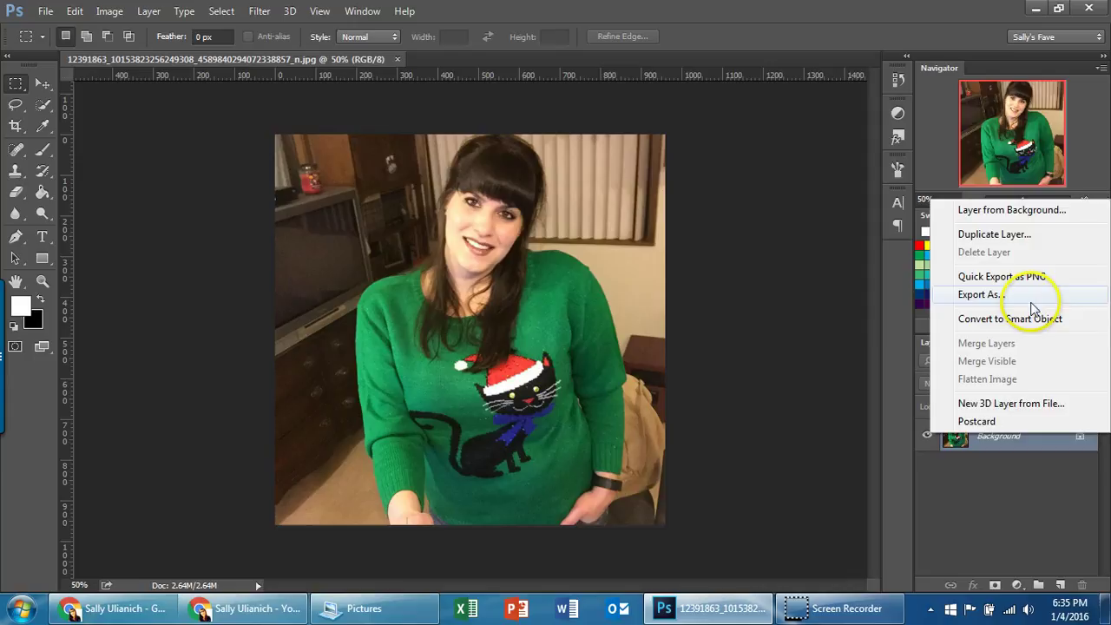
{"action": "left_click", "coordinate": [1007, 234]}
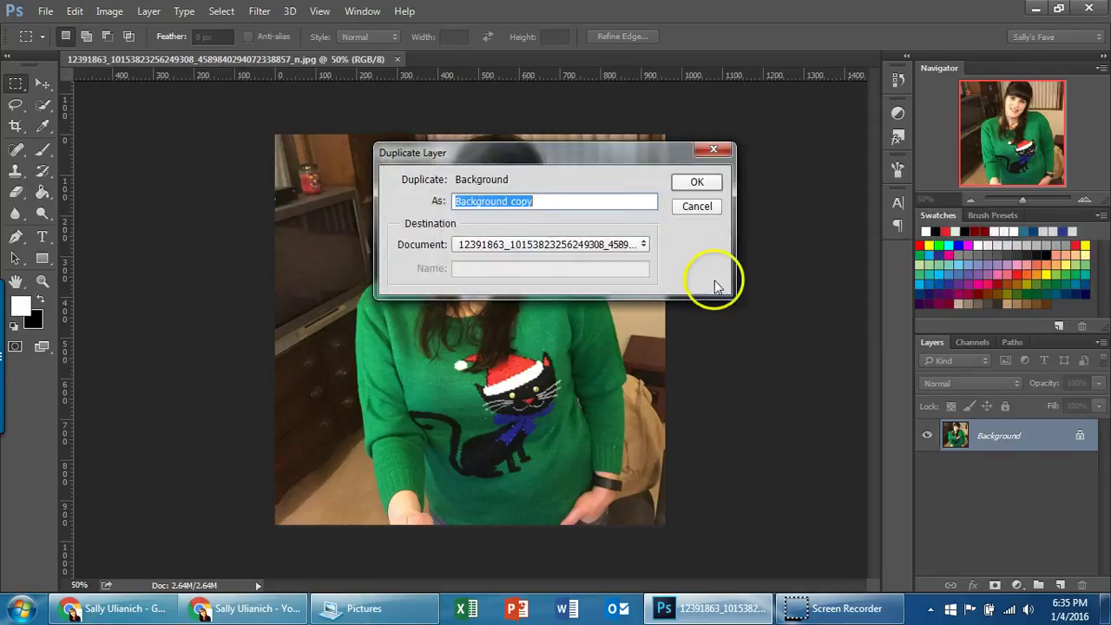
{"action": "left_click", "coordinate": [697, 184]}
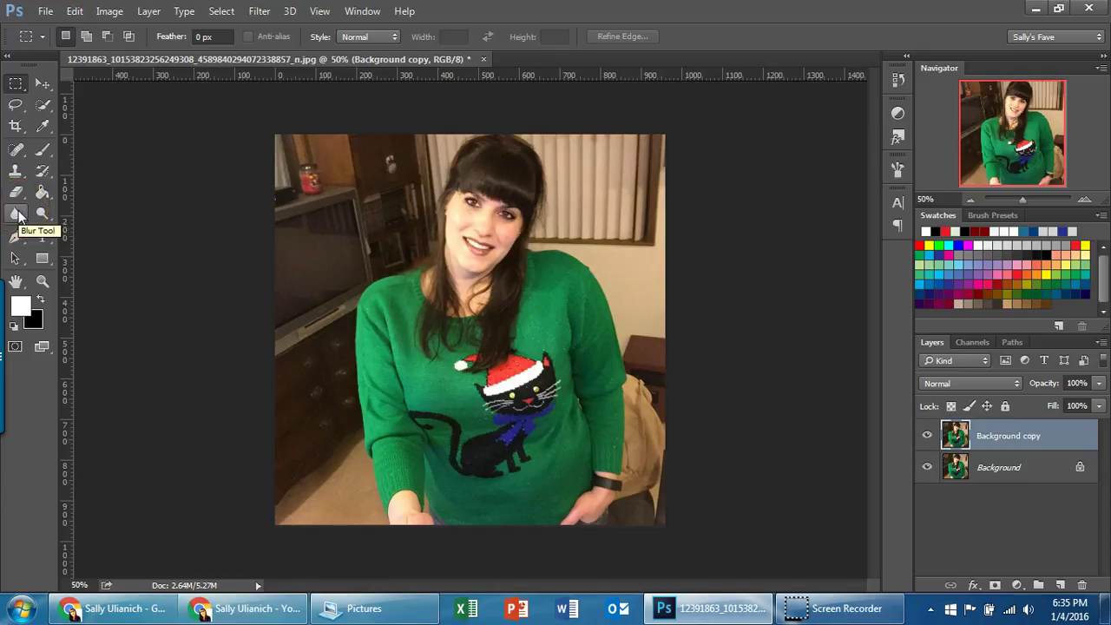
- Choose the Blur tool and enlarge its brush to 400 px
{"action": "left_click", "coordinate": [23, 222]}
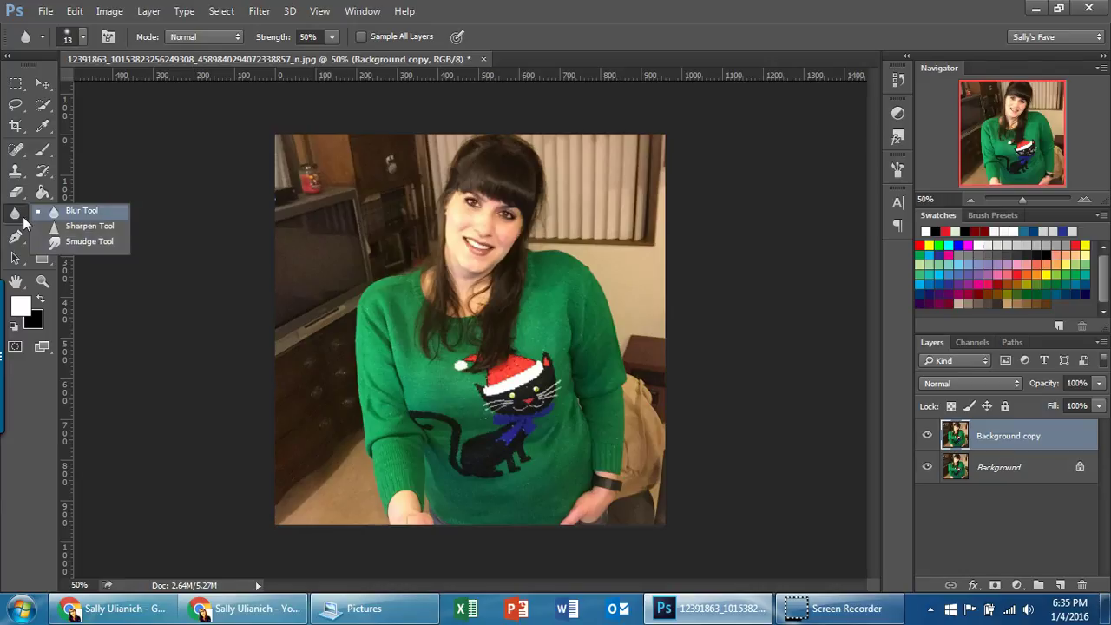
{"action": "left_click", "coordinate": [82, 210]}
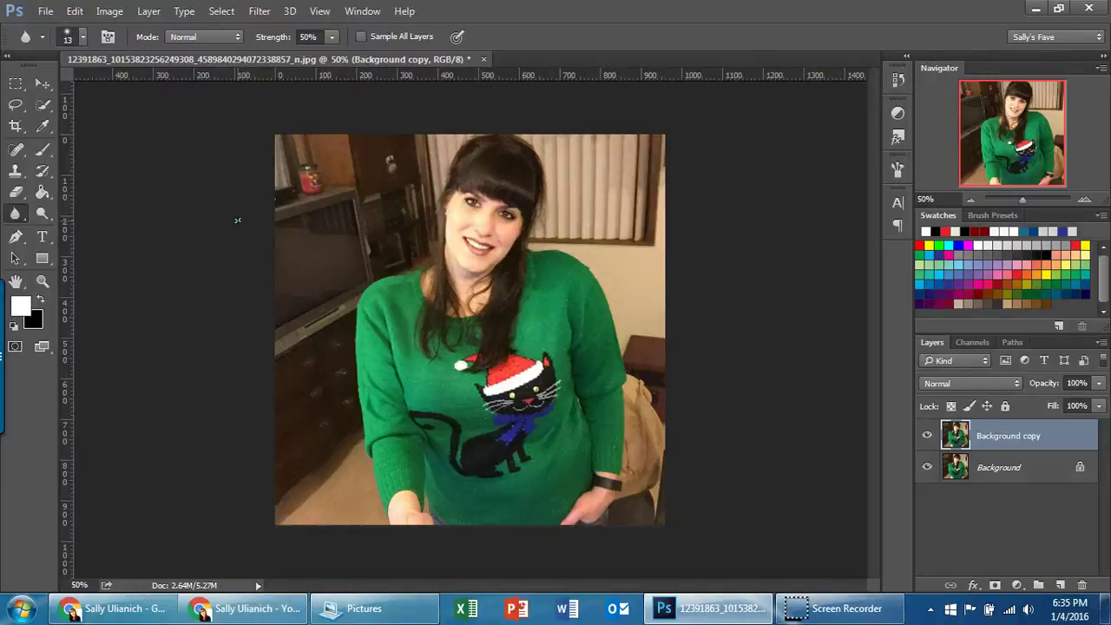
{"action": "key", "text": "bracketright"}
{"action": "key", "text": "bracketright"}
{"action": "key", "text": "bracketright"}
{"action": "key", "text": "bracketright"}
{"action": "key", "text": "bracketright"}
{"action": "key", "text": "bracketright"}
{"action": "key", "text": "bracketright"}
{"action": "key", "text": "bracketright"}
{"action": "key", "text": "bracketright"}
{"action": "key", "text": "bracketright"}
{"action": "key", "text": "bracketright"}
{"action": "key", "text": "bracketright"}
{"action": "key", "text": "bracketright"}
{"action": "key", "text": "bracketright"}
{"action": "key", "text": "bracketright"}
{"action": "key", "text": "bracketright"}
{"action": "key", "text": "bracketright"}
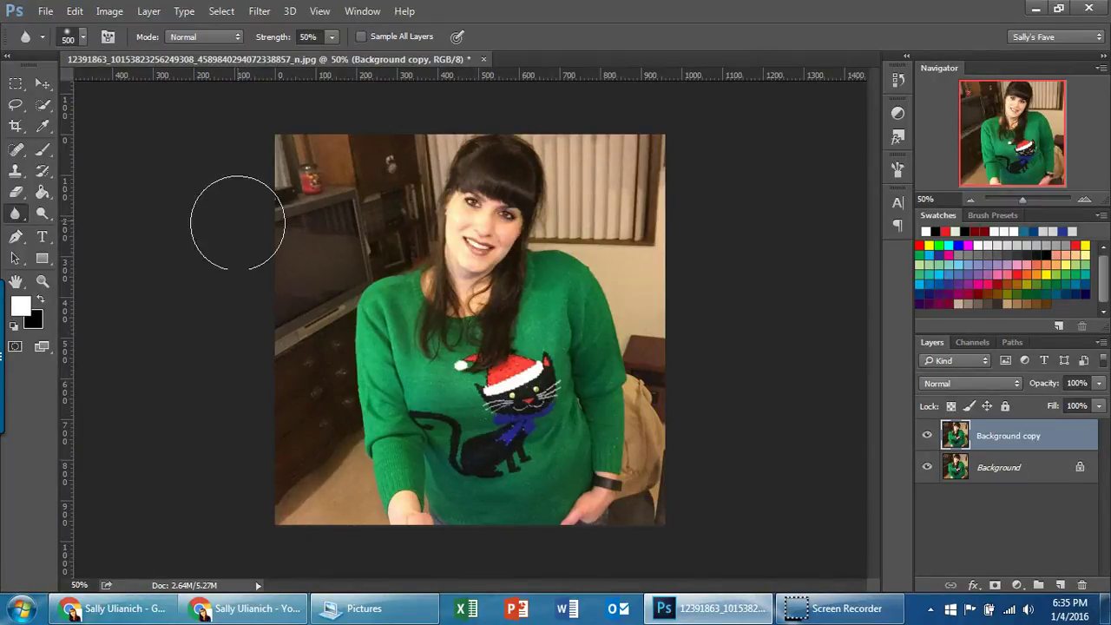
{"action": "key", "text": "bracketleft"}
{"action": "key", "text": "bracketleft"}
{"action": "key", "text": "bracketleft"}
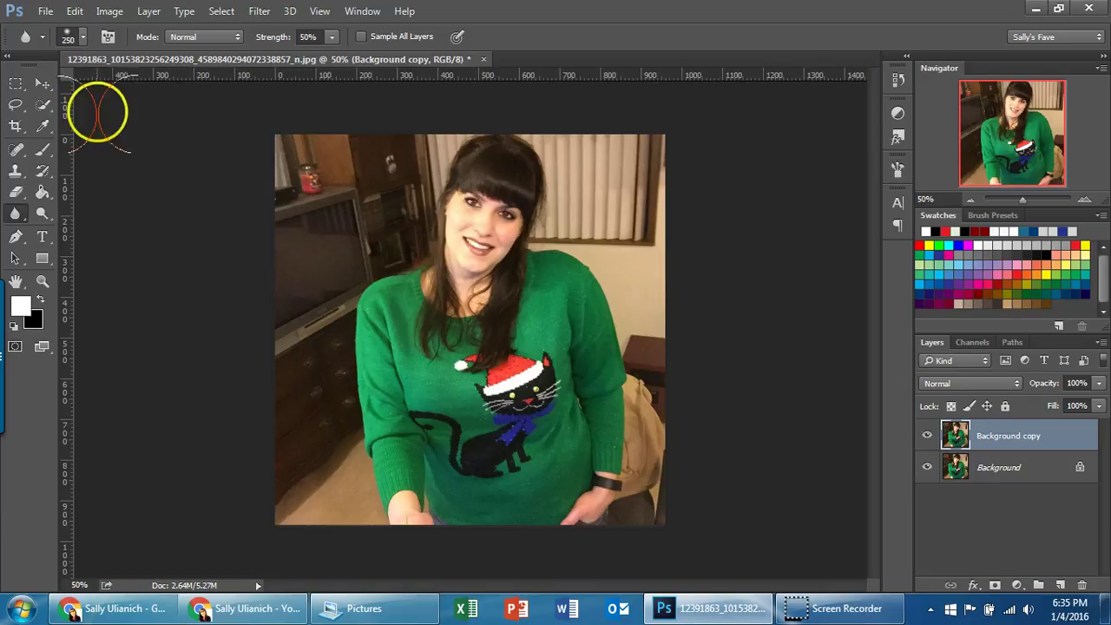
{"action": "key", "text": "bracketright"}
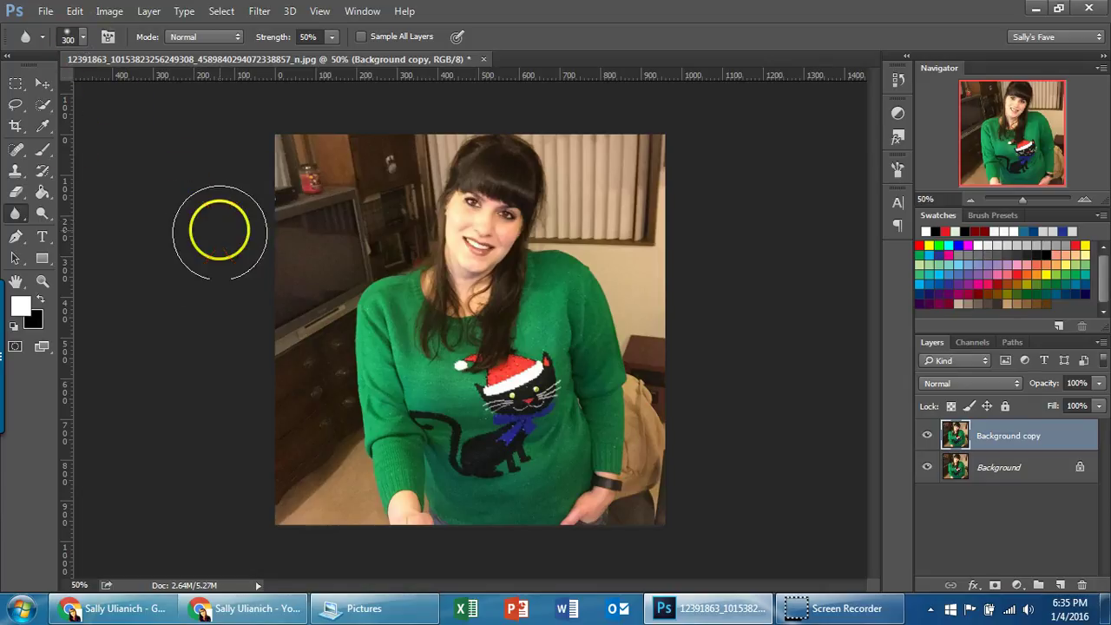
{"action": "key", "text": "bracketleft"}
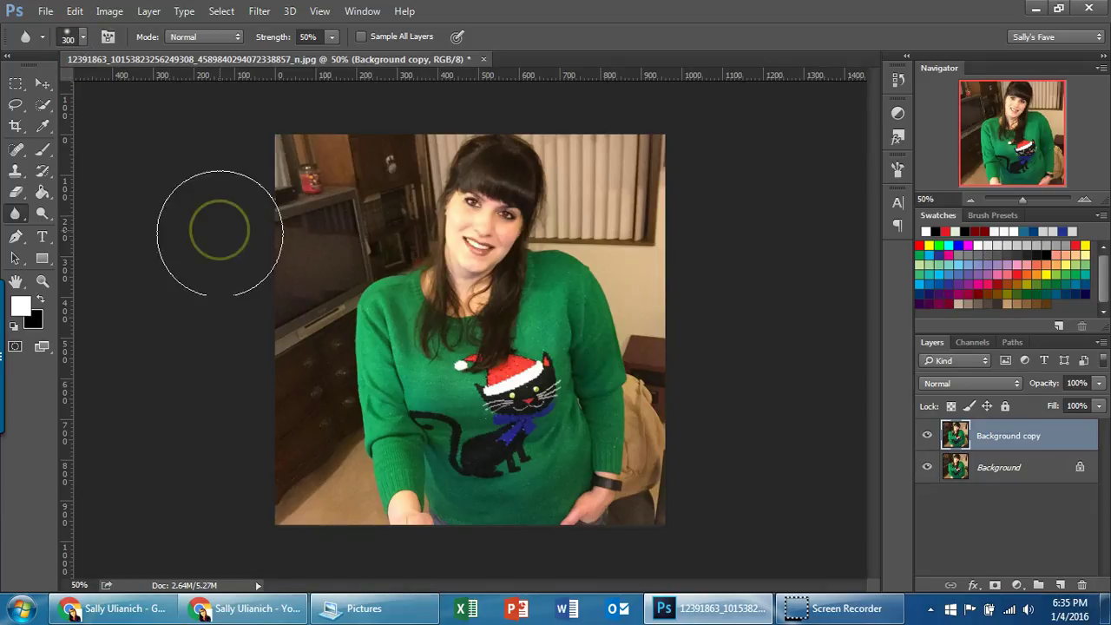
{"action": "key", "text": "bracketright"}
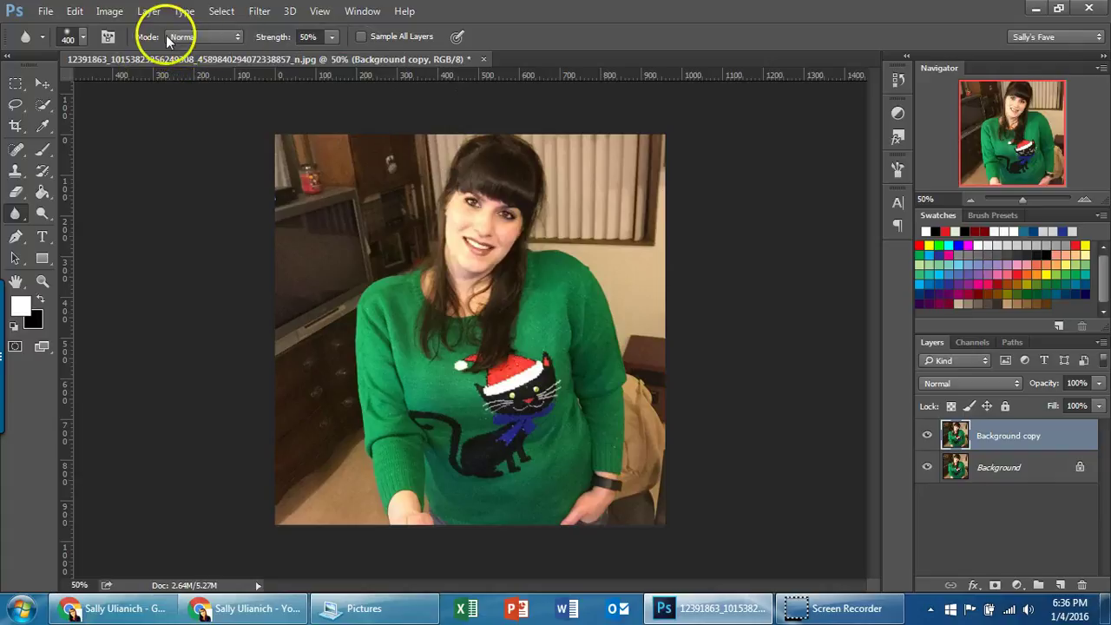
- Examine the Blur brush's size, hardness and strength settings
{"action": "left_click", "coordinate": [83, 36]}
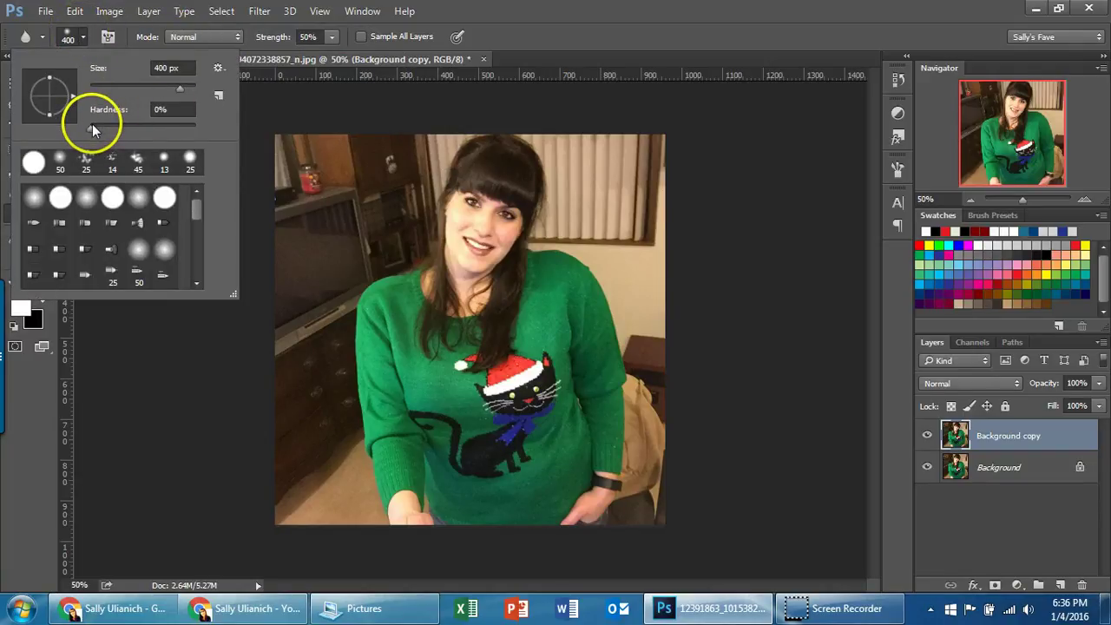
{"action": "left_click_drag", "start_coordinate": [91, 129], "coordinate": [113, 128]}
{"action": "left_click", "coordinate": [319, 12]}
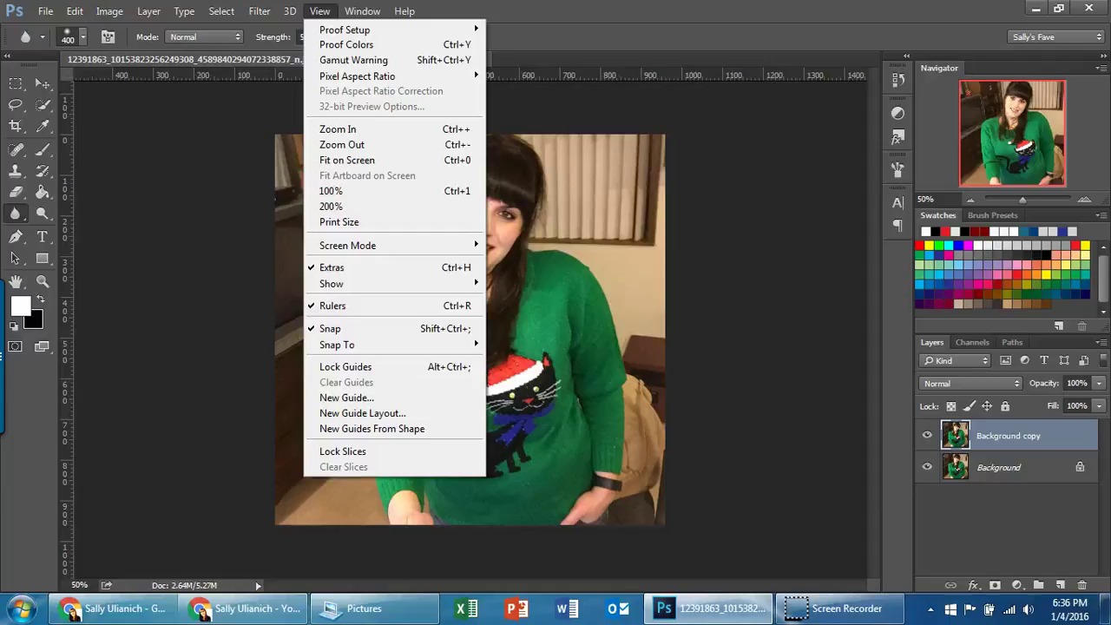
{"action": "left_click", "coordinate": [748, 12]}
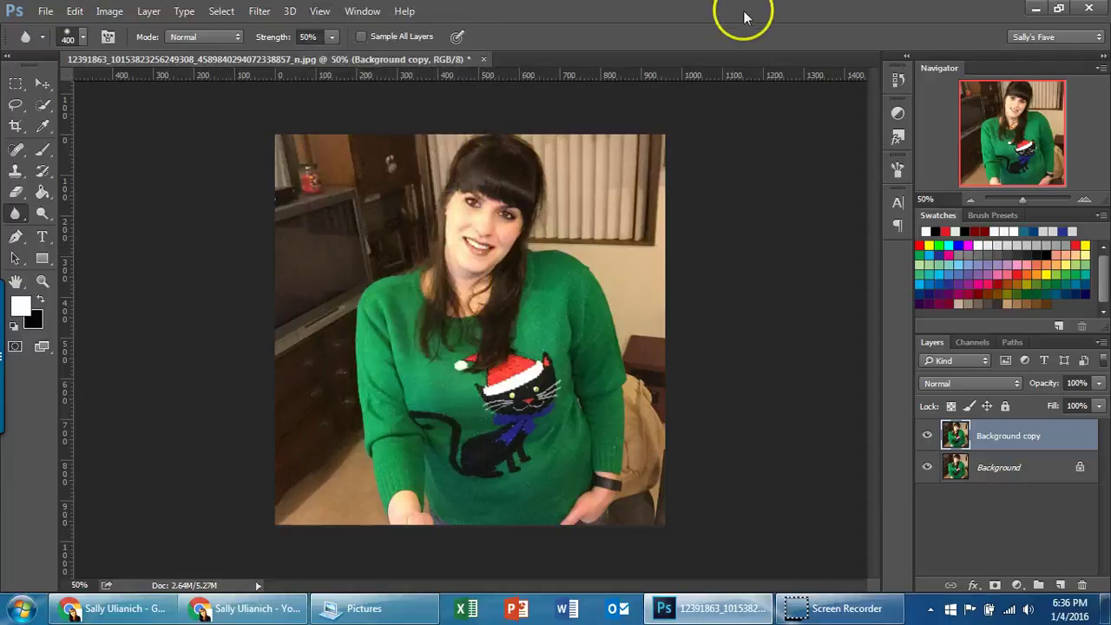
{"action": "left_click", "coordinate": [330, 39]}
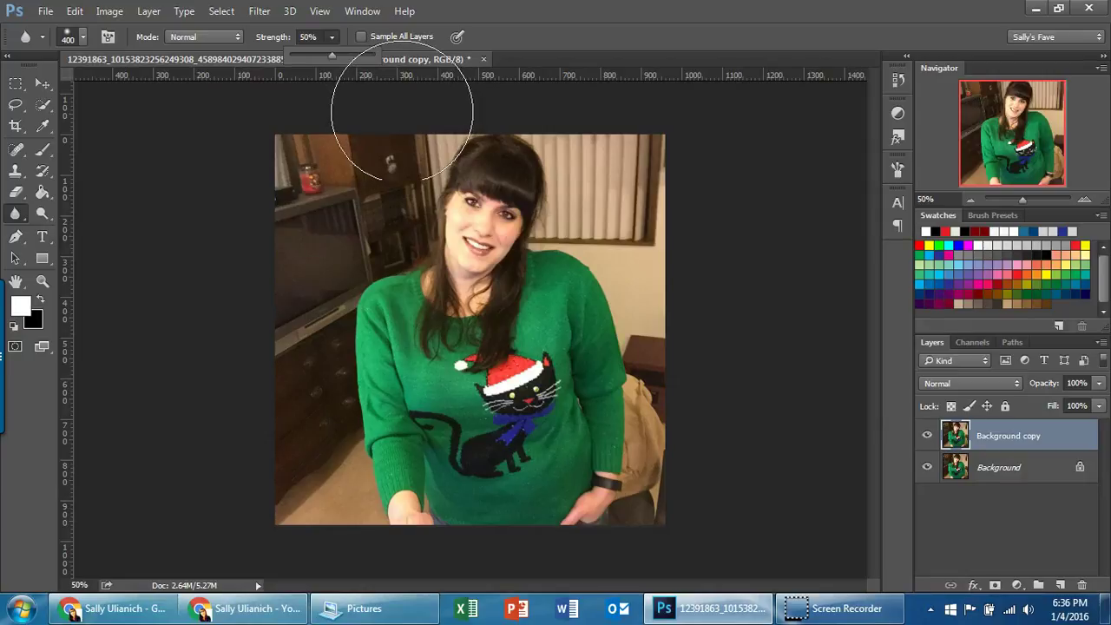
{"action": "left_click", "coordinate": [402, 111]}
- Blur the room on both sides of the woman, brushing over the cabinets, TV, carpet, window blinds, wall and tan bag
{"action": "mouse_move", "coordinate": [402, 111]}
{"action": "left_mouse_down"}
{"action": "mouse_move", "coordinate": [320, 197]}
{"action": "mouse_move", "coordinate": [366, 161]}
{"action": "mouse_move", "coordinate": [286, 196]}
{"action": "mouse_move", "coordinate": [353, 180]}
{"action": "mouse_move", "coordinate": [259, 371]}
{"action": "mouse_move", "coordinate": [277, 321]}
{"action": "mouse_move", "coordinate": [294, 486]}
{"action": "mouse_move", "coordinate": [275, 342]}
{"action": "mouse_move", "coordinate": [272, 406]}
{"action": "mouse_move", "coordinate": [273, 395]}
{"action": "mouse_move", "coordinate": [304, 501]}
{"action": "mouse_move", "coordinate": [295, 369]}
{"action": "mouse_move", "coordinate": [296, 479]}
{"action": "mouse_move", "coordinate": [285, 434]}
{"action": "mouse_move", "coordinate": [314, 154]}
{"action": "mouse_move", "coordinate": [293, 223]}
{"action": "mouse_move", "coordinate": [316, 176]}
{"action": "mouse_move", "coordinate": [361, 173]}
{"action": "mouse_move", "coordinate": [327, 165]}
{"action": "mouse_move", "coordinate": [335, 179]}
{"action": "mouse_move", "coordinate": [372, 141]}
{"action": "mouse_move", "coordinate": [369, 205]}
{"action": "mouse_move", "coordinate": [355, 200]}
{"action": "mouse_move", "coordinate": [374, 187]}
{"action": "mouse_move", "coordinate": [397, 126]}
{"action": "mouse_move", "coordinate": [341, 146]}
{"action": "left_mouse_up"}
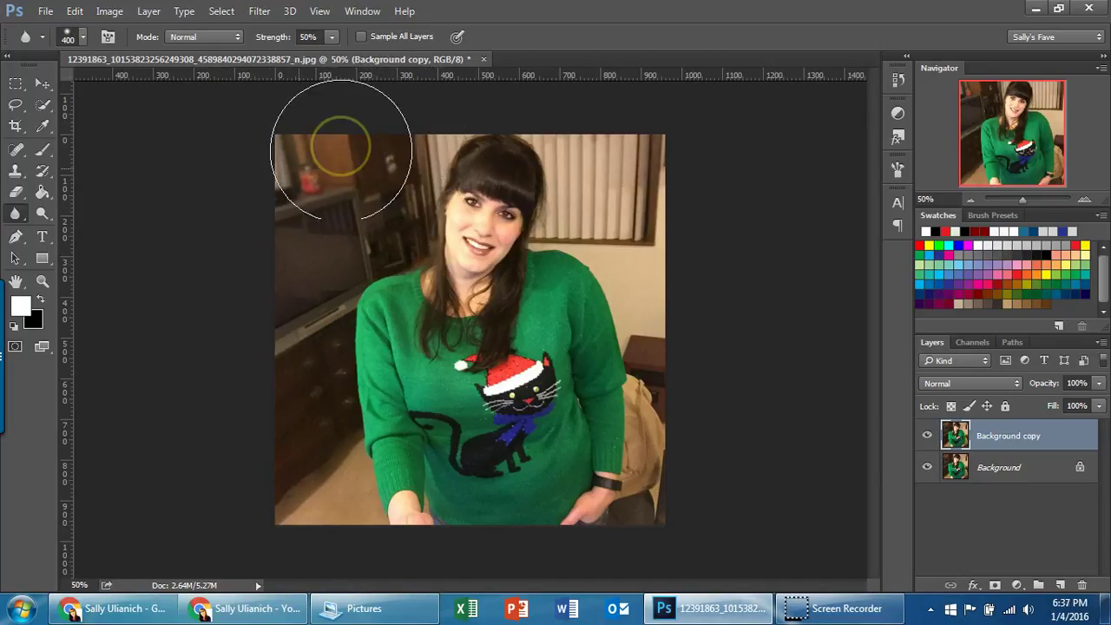
{"action": "mouse_move", "coordinate": [279, 514]}
{"action": "left_mouse_down"}
{"action": "mouse_move", "coordinate": [273, 443]}
{"action": "mouse_move", "coordinate": [300, 524]}
{"action": "mouse_move", "coordinate": [290, 452]}
{"action": "mouse_move", "coordinate": [316, 537]}
{"action": "mouse_move", "coordinate": [301, 460]}
{"action": "left_mouse_up"}
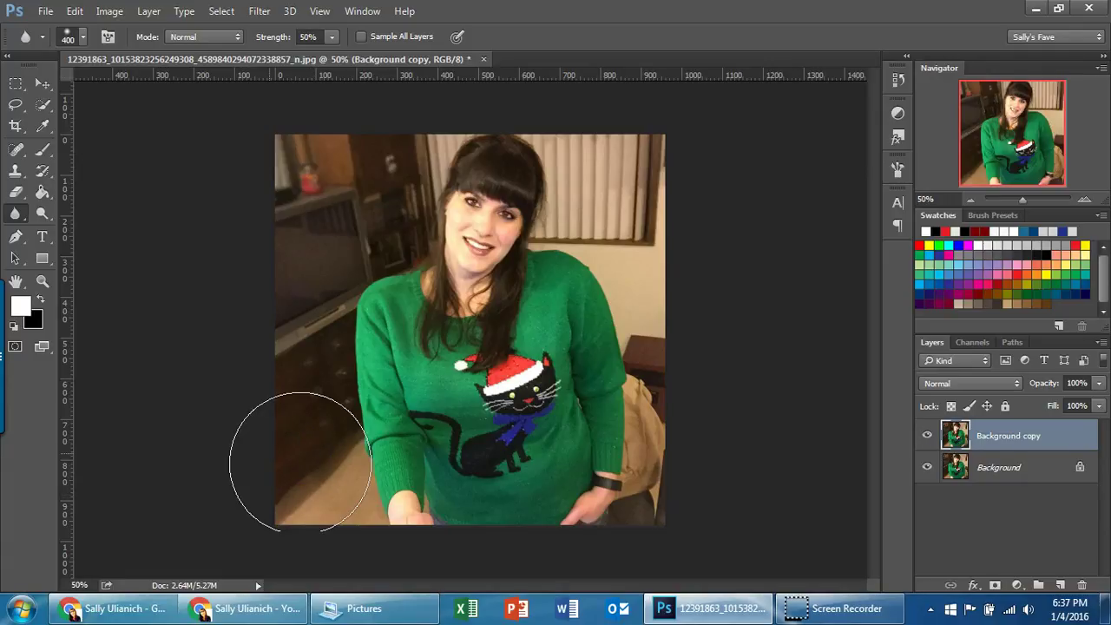
{"action": "mouse_move", "coordinate": [603, 190]}
{"action": "left_mouse_down"}
{"action": "mouse_move", "coordinate": [621, 149]}
{"action": "mouse_move", "coordinate": [575, 74]}
{"action": "mouse_move", "coordinate": [571, 94]}
{"action": "mouse_move", "coordinate": [614, 178]}
{"action": "left_mouse_up"}
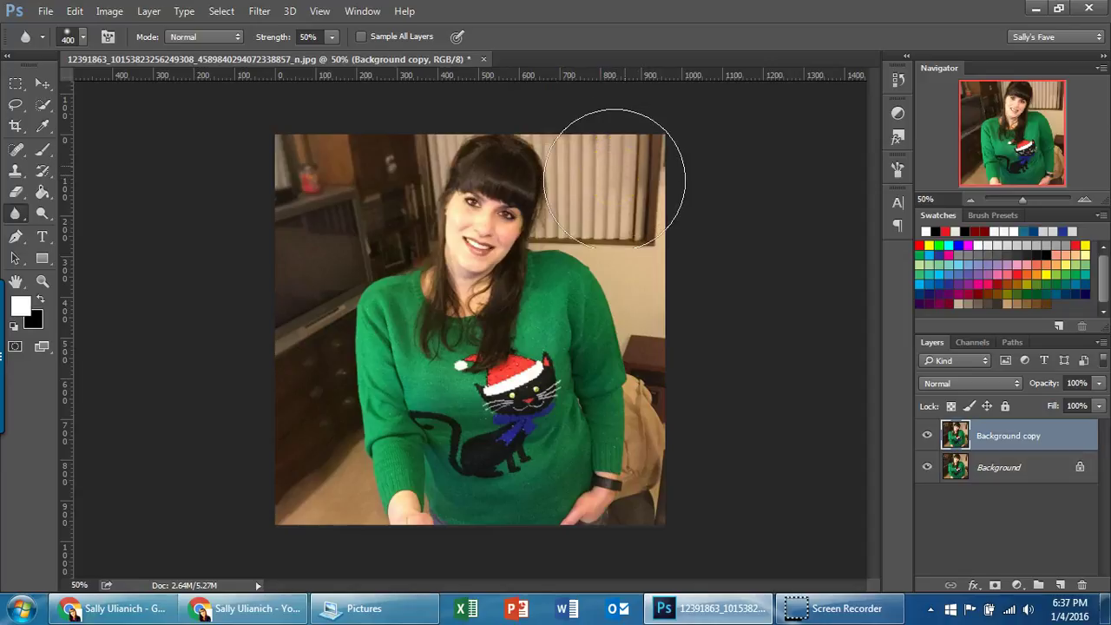
{"action": "left_click", "coordinate": [615, 185]}
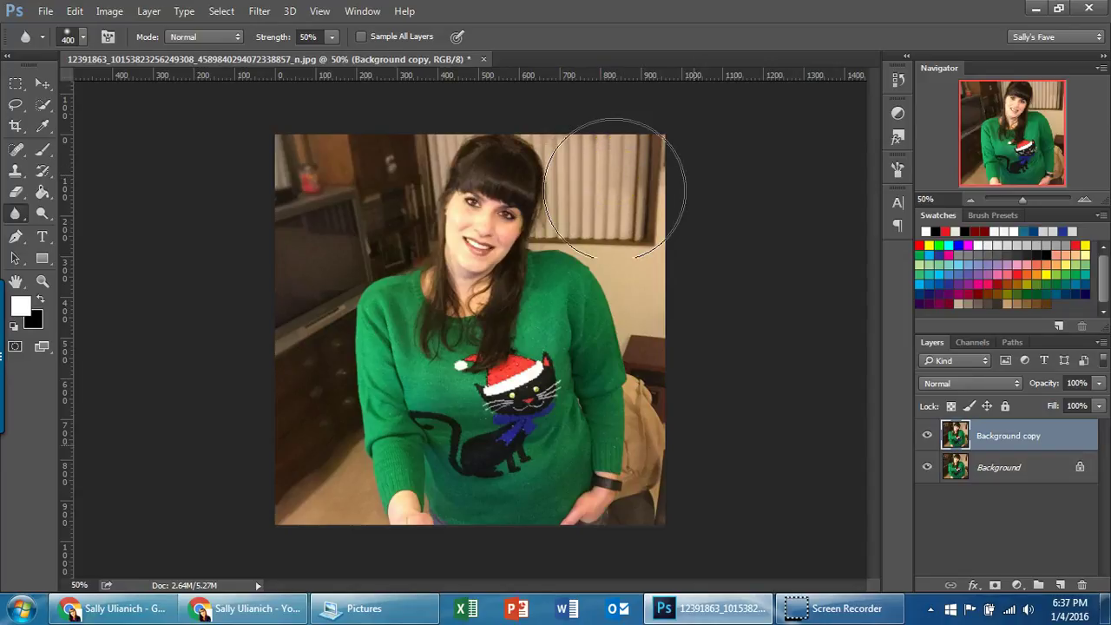
{"action": "left_click", "coordinate": [671, 491]}
{"action": "mouse_move", "coordinate": [671, 492]}
{"action": "left_mouse_down"}
{"action": "mouse_move", "coordinate": [706, 468]}
{"action": "mouse_move", "coordinate": [694, 501]}
{"action": "left_mouse_up"}
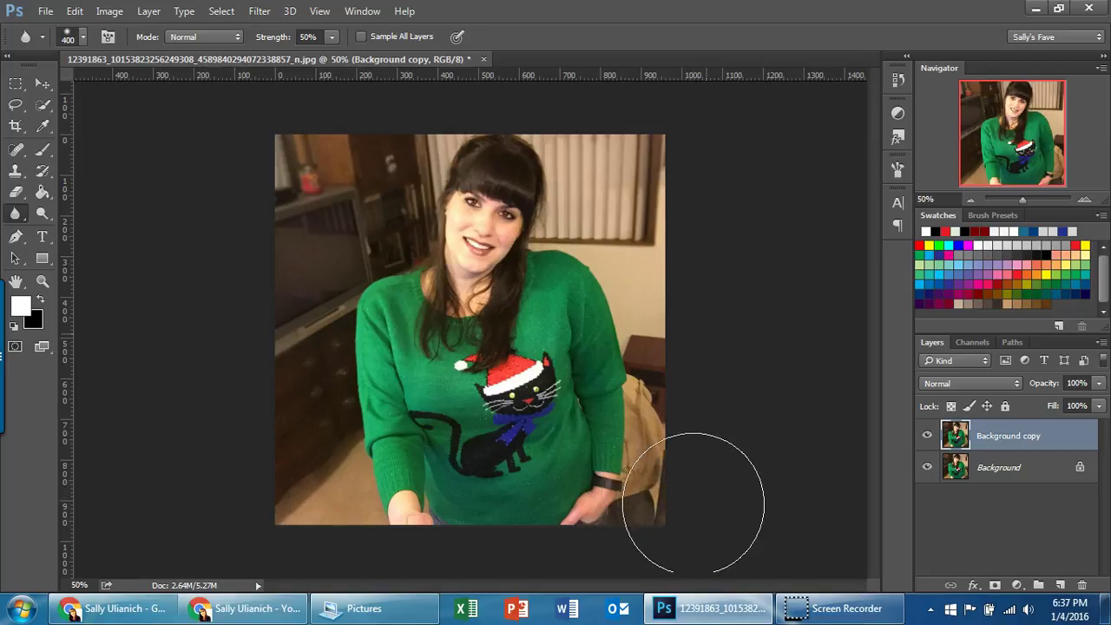
{"action": "mouse_move", "coordinate": [681, 332]}
{"action": "left_mouse_down"}
{"action": "mouse_move", "coordinate": [667, 322]}
{"action": "mouse_move", "coordinate": [667, 190]}
{"action": "left_mouse_up"}
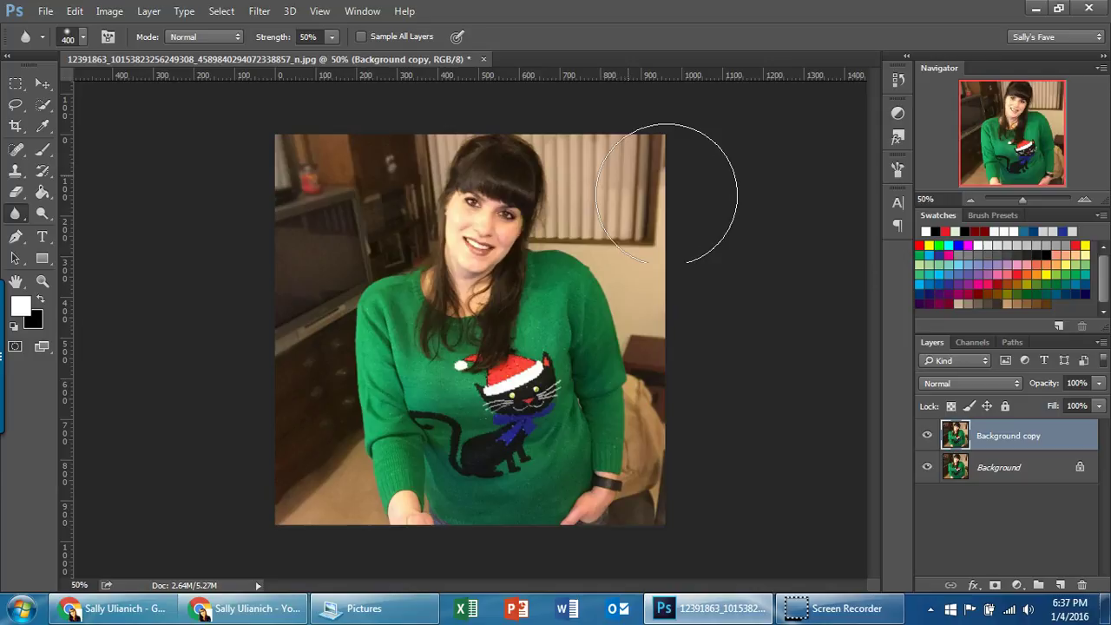
{"action": "left_click", "coordinate": [622, 174]}
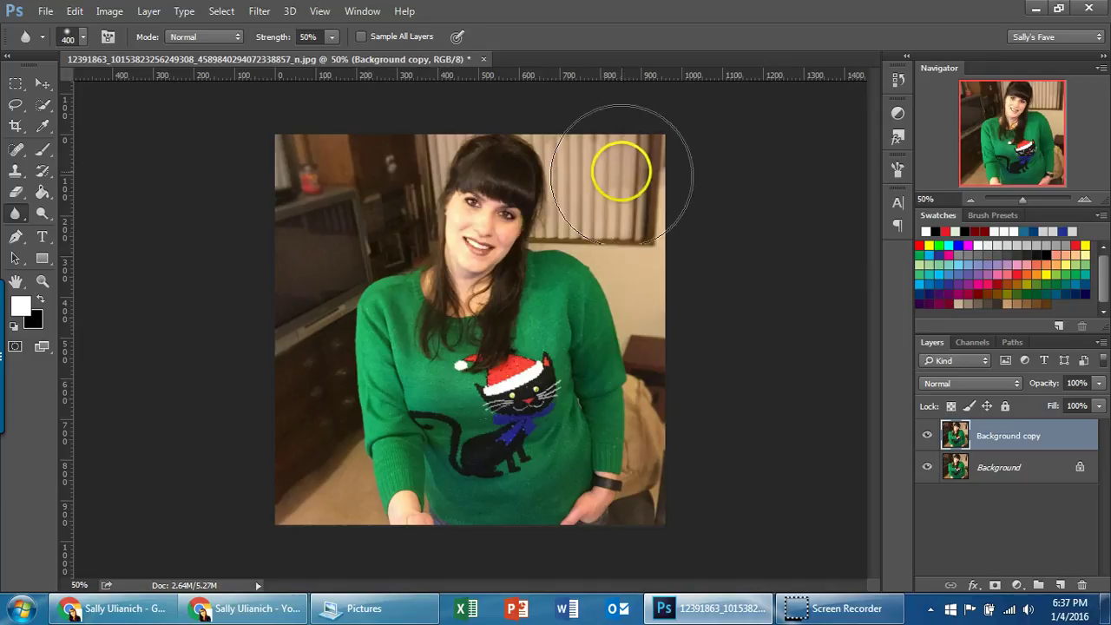
{"action": "left_click", "coordinate": [633, 180]}
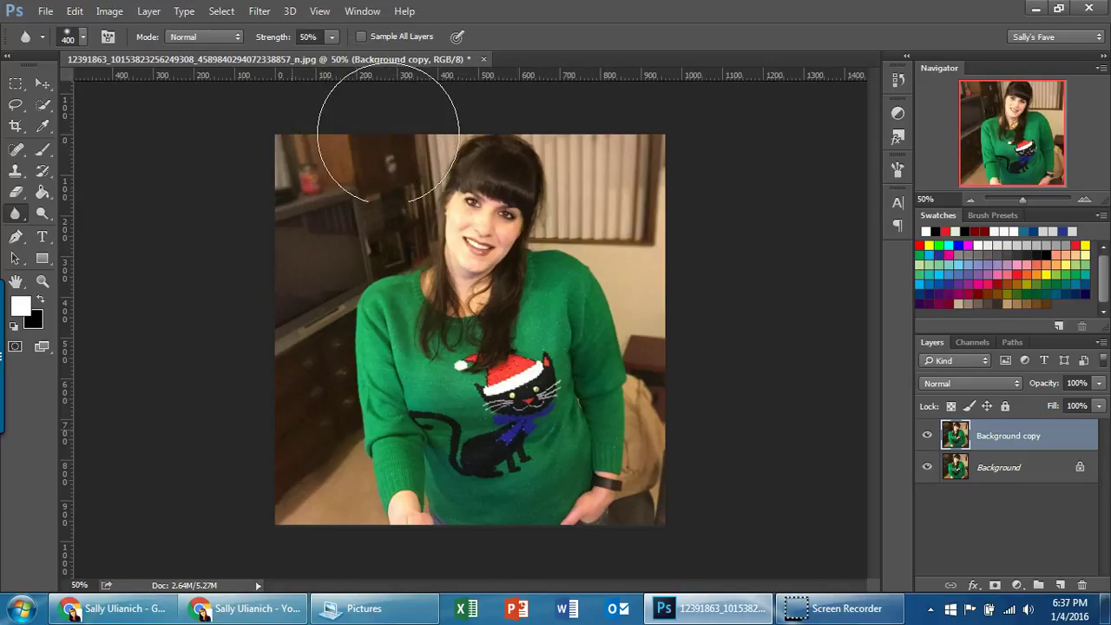
{"action": "mouse_move", "coordinate": [263, 212]}
{"action": "left_mouse_down"}
{"action": "mouse_move", "coordinate": [296, 222]}
{"action": "mouse_move", "coordinate": [281, 224]}
{"action": "mouse_move", "coordinate": [280, 179]}
{"action": "mouse_move", "coordinate": [292, 178]}
{"action": "mouse_move", "coordinate": [314, 189]}
{"action": "mouse_move", "coordinate": [543, 161]}
{"action": "mouse_move", "coordinate": [598, 176]}
{"action": "mouse_move", "coordinate": [618, 198]}
{"action": "mouse_move", "coordinate": [610, 185]}
{"action": "mouse_move", "coordinate": [637, 182]}
{"action": "mouse_move", "coordinate": [692, 524]}
{"action": "left_mouse_up"}
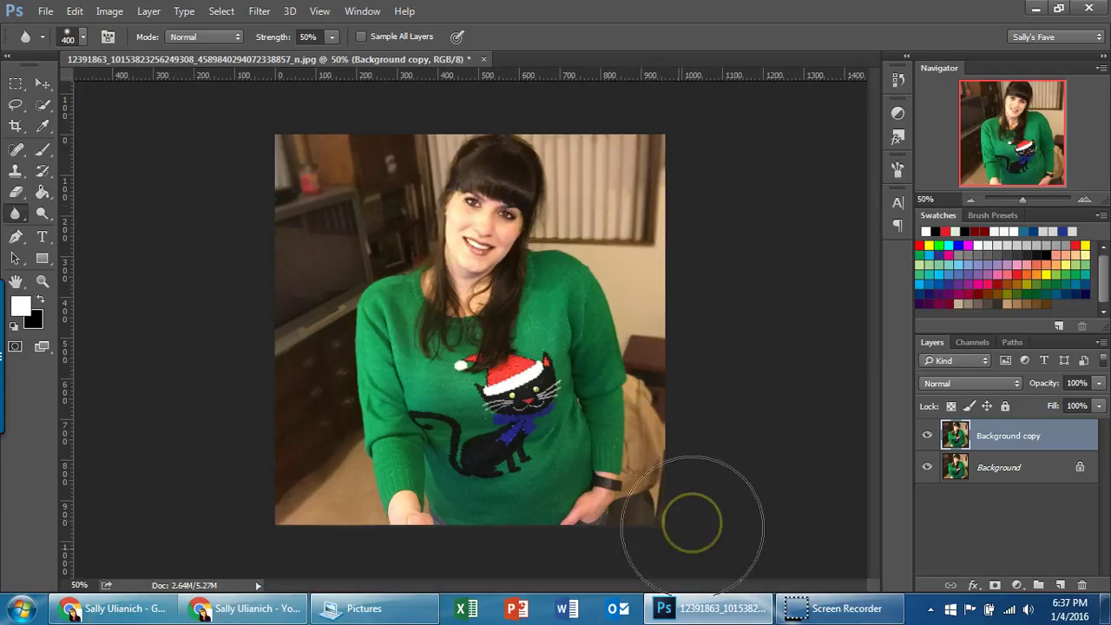
{"action": "left_click_drag", "start_coordinate": [697, 413], "coordinate": [697, 428]}
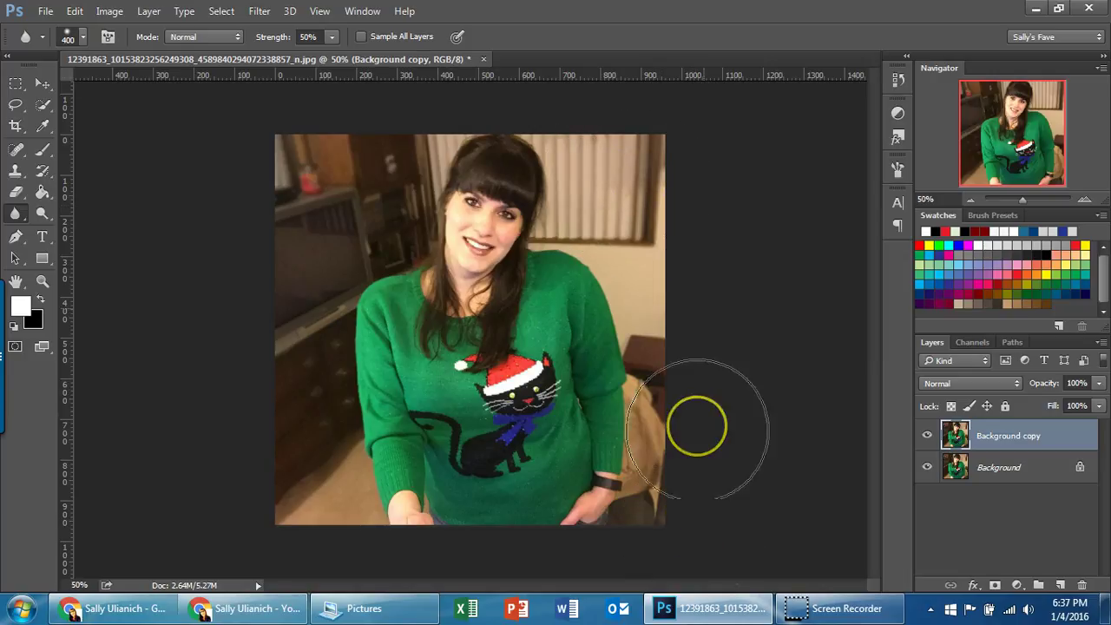
{"action": "mouse_move", "coordinate": [655, 138]}
{"action": "left_mouse_down"}
{"action": "mouse_move", "coordinate": [710, 137]}
{"action": "mouse_move", "coordinate": [551, 158]}
{"action": "left_mouse_up"}
{"action": "mouse_move", "coordinate": [146, 145]}
{"action": "left_mouse_down"}
{"action": "mouse_move", "coordinate": [294, 175]}
{"action": "mouse_move", "coordinate": [307, 161]}
{"action": "mouse_move", "coordinate": [313, 200]}
{"action": "left_mouse_up"}
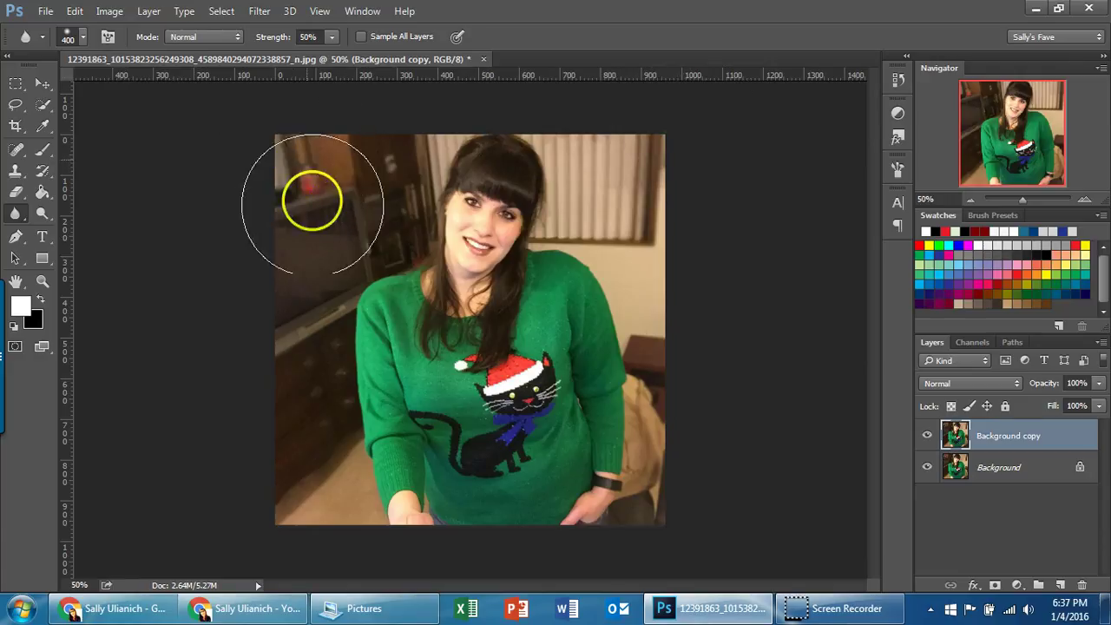
- Toggle the visibility of the Background copy layer off and on to compare the blurred photo with the original
{"action": "left_click", "coordinate": [927, 437]}
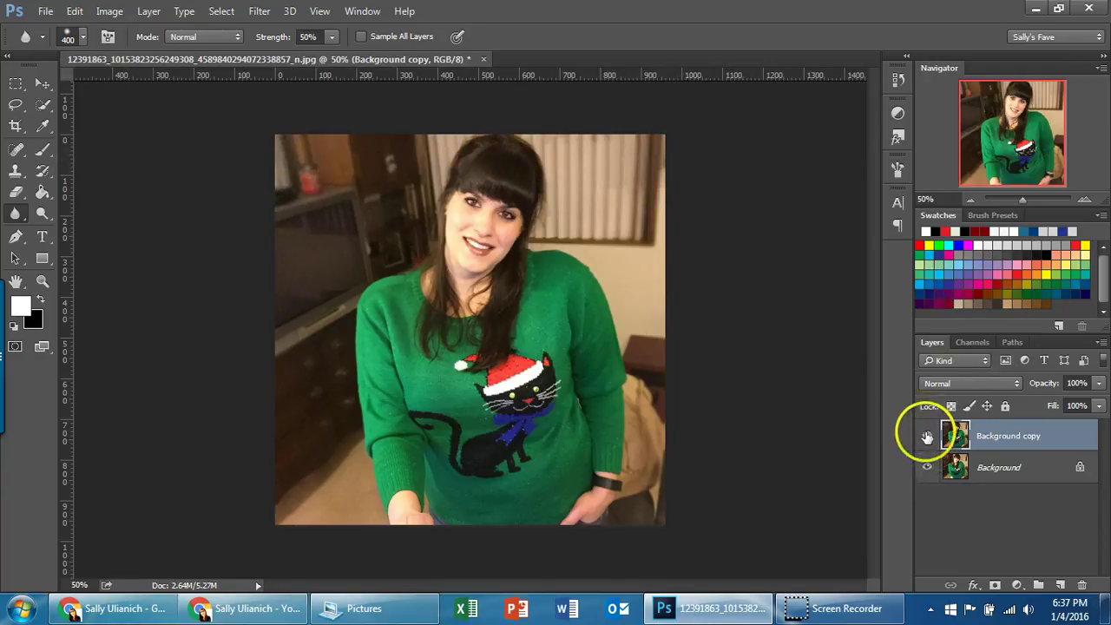
{"action": "left_click", "coordinate": [928, 436]}
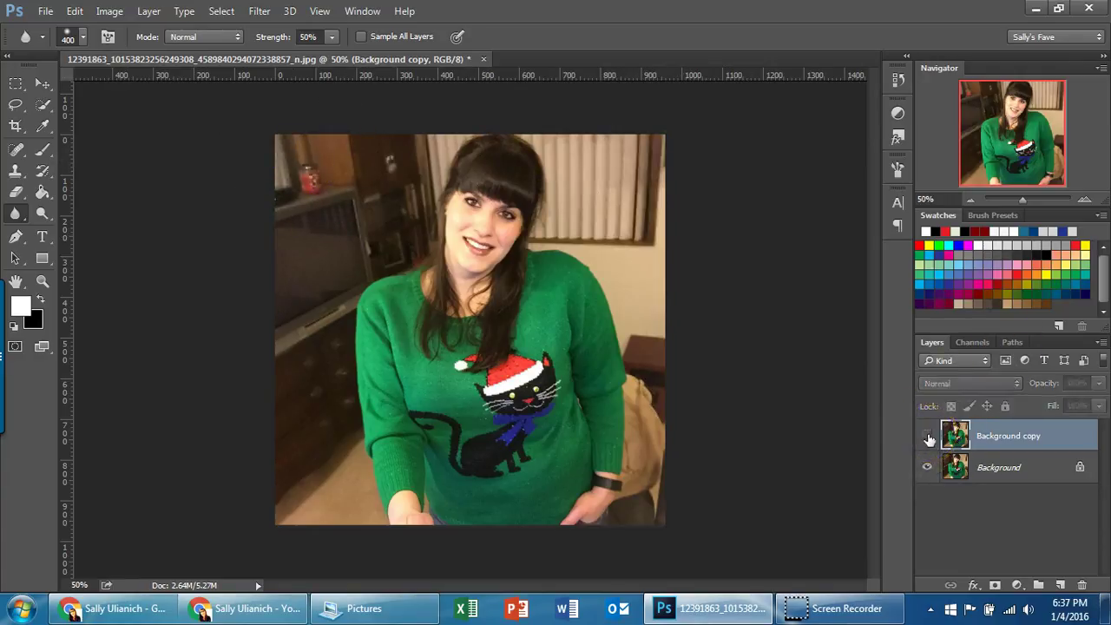
{"action": "left_click", "coordinate": [928, 436]}
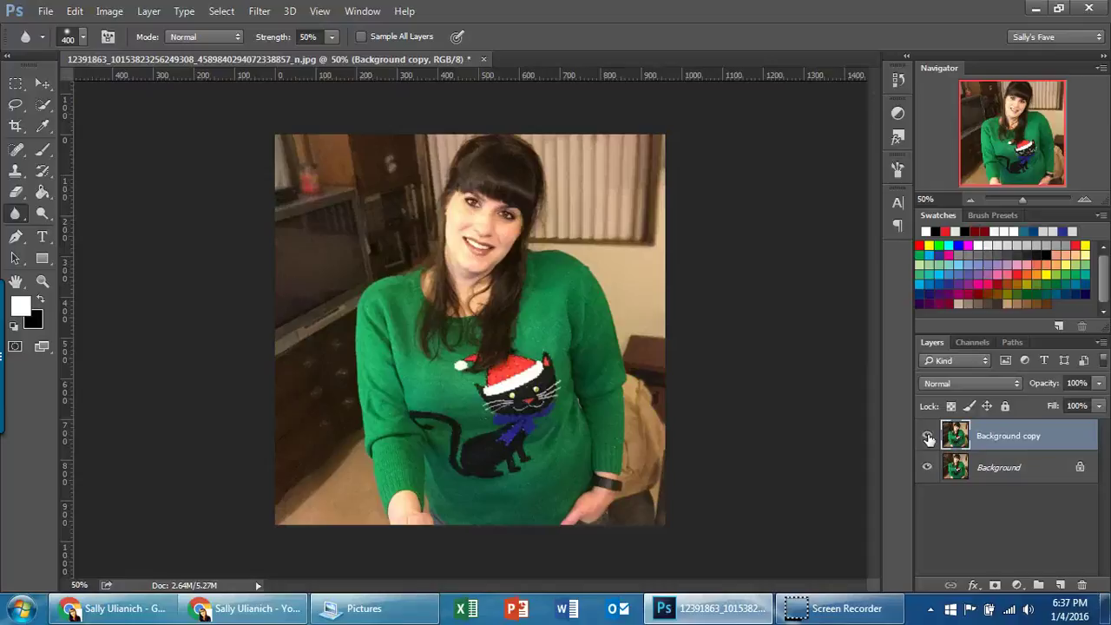
{"action": "left_click", "coordinate": [928, 437]}
{"action": "left_click", "coordinate": [928, 438]}
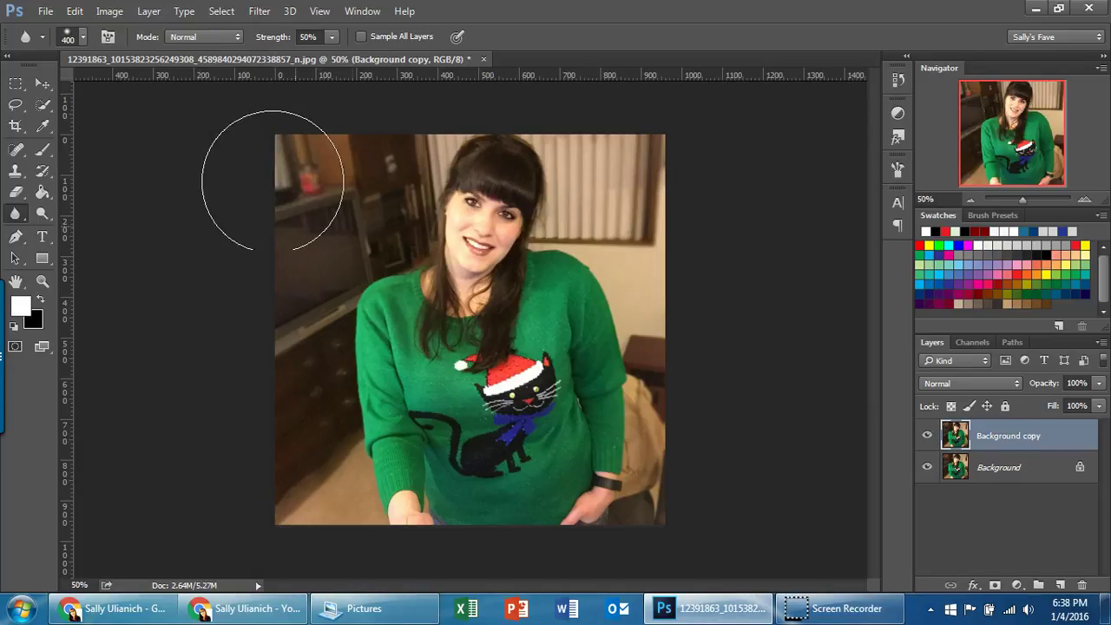
- Apply more blur to the TV and the red jar in the upper-left part of the photo
{"action": "left_click", "coordinate": [274, 200]}
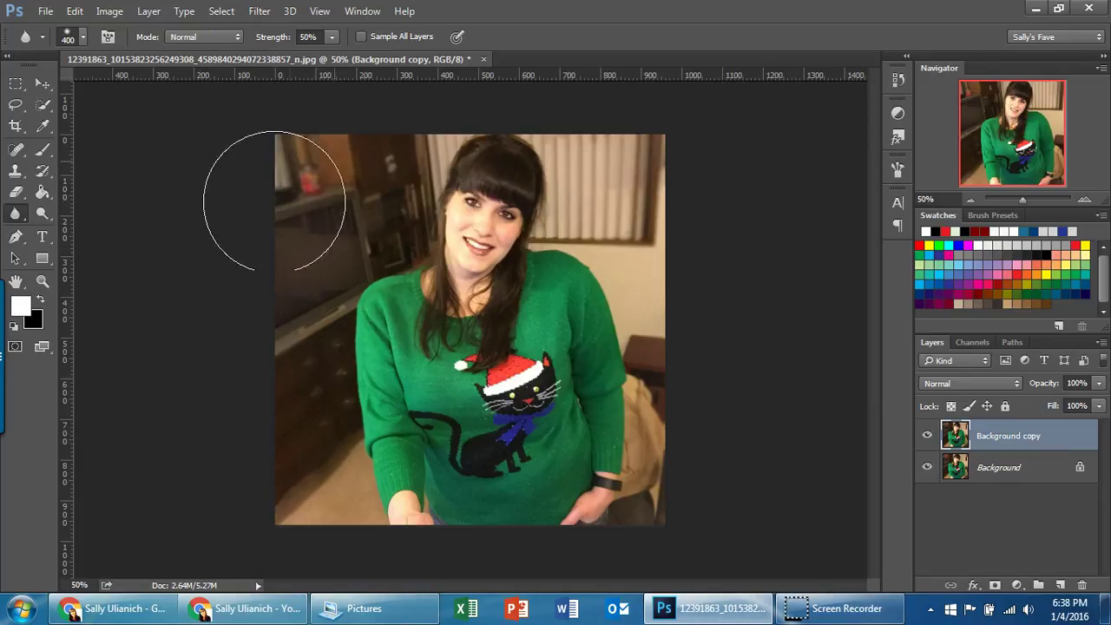
{"action": "left_click", "coordinate": [302, 180]}
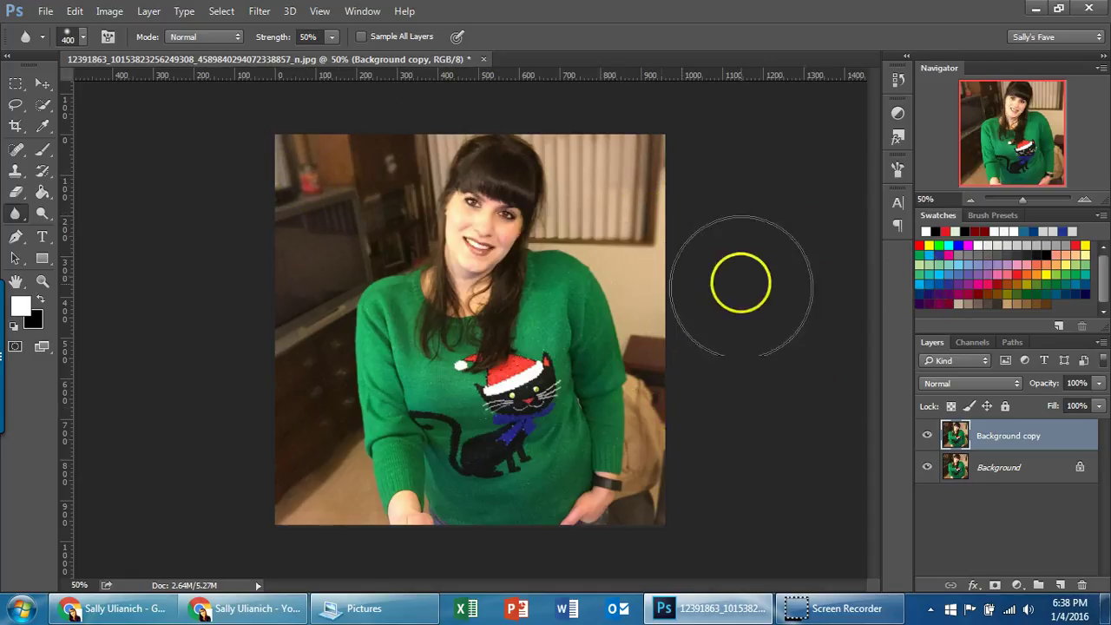
- Hide the blurred Background copy layer and duplicate the original Background layer again with the suggested name
{"action": "left_click", "coordinate": [928, 437]}
{"action": "right_click", "coordinate": [999, 468]}
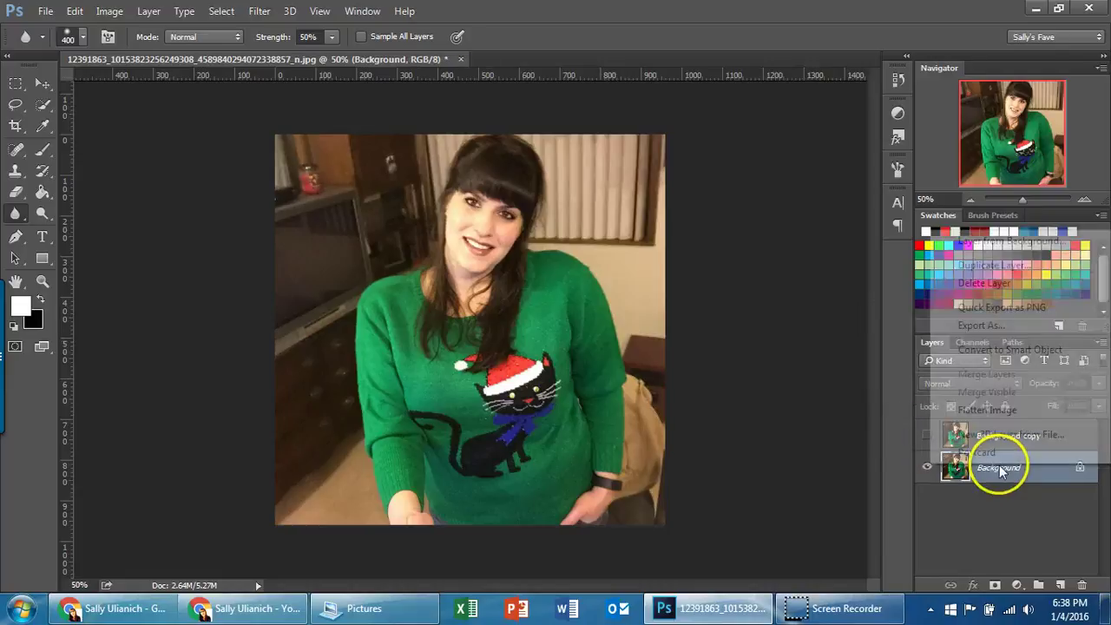
{"action": "left_click", "coordinate": [992, 265]}
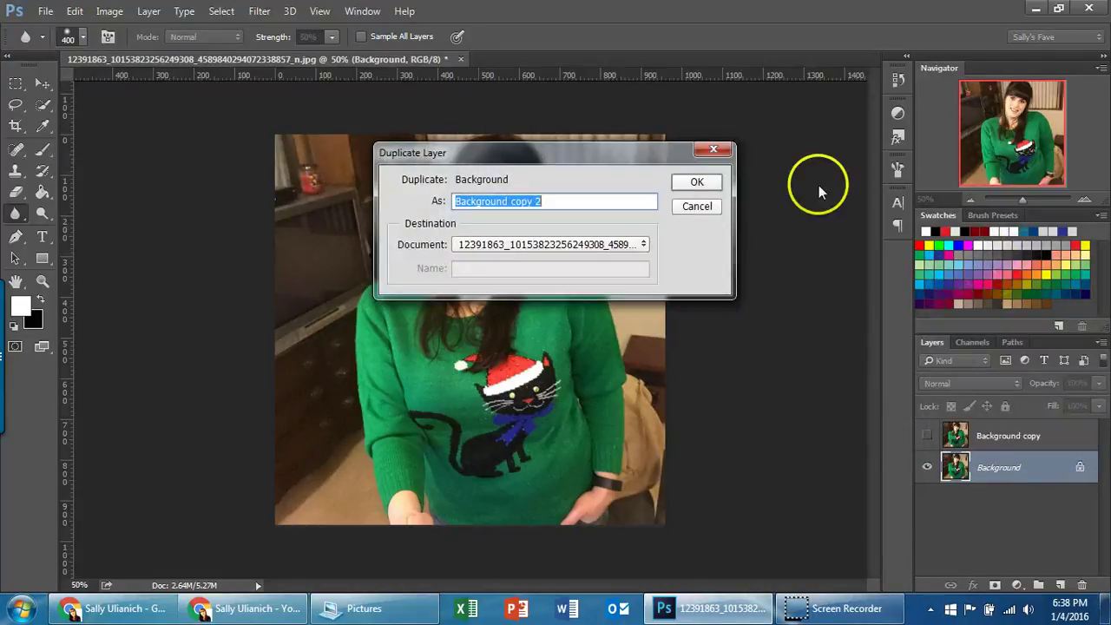
{"action": "left_click", "coordinate": [701, 183]}
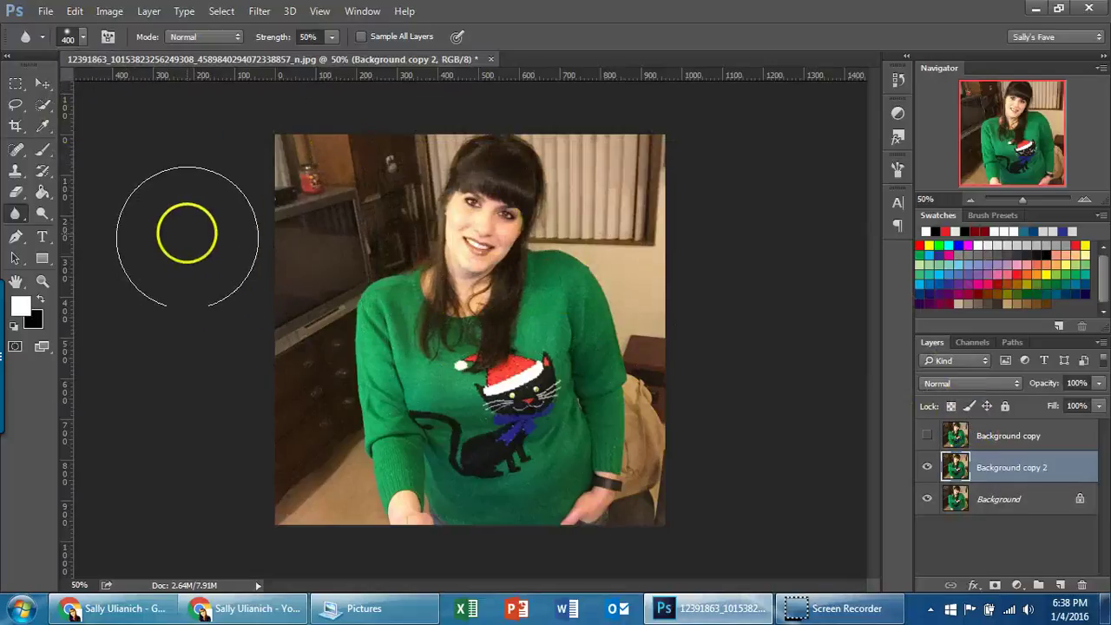
- Duplicate the original Background layer once more, keeping the suggested name
{"action": "right_click", "coordinate": [1003, 470]}
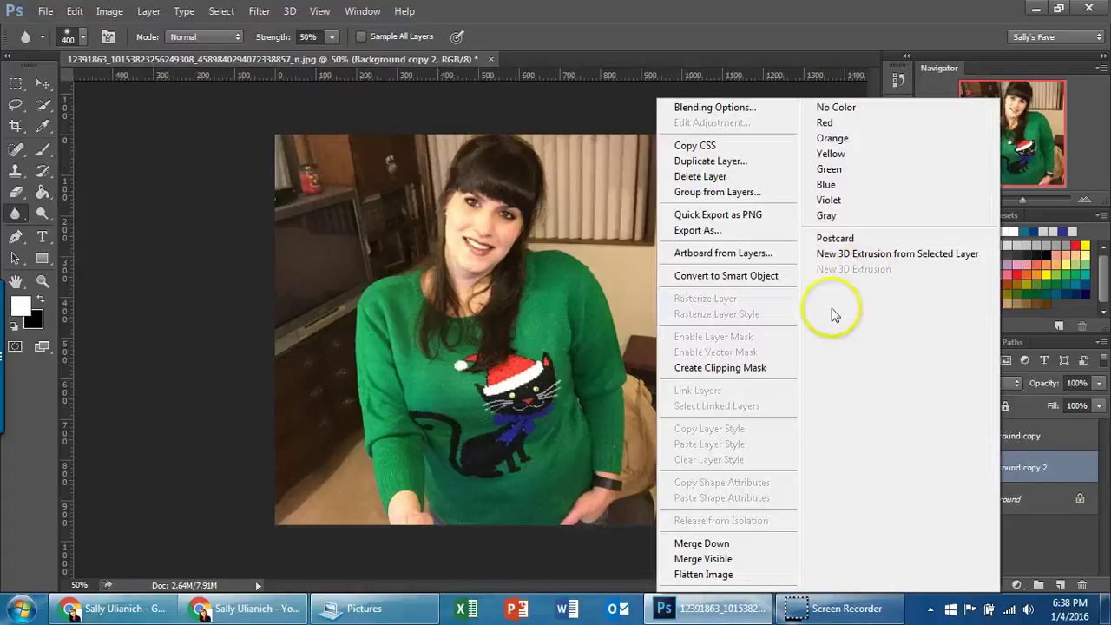
{"action": "left_click", "coordinate": [613, 560]}
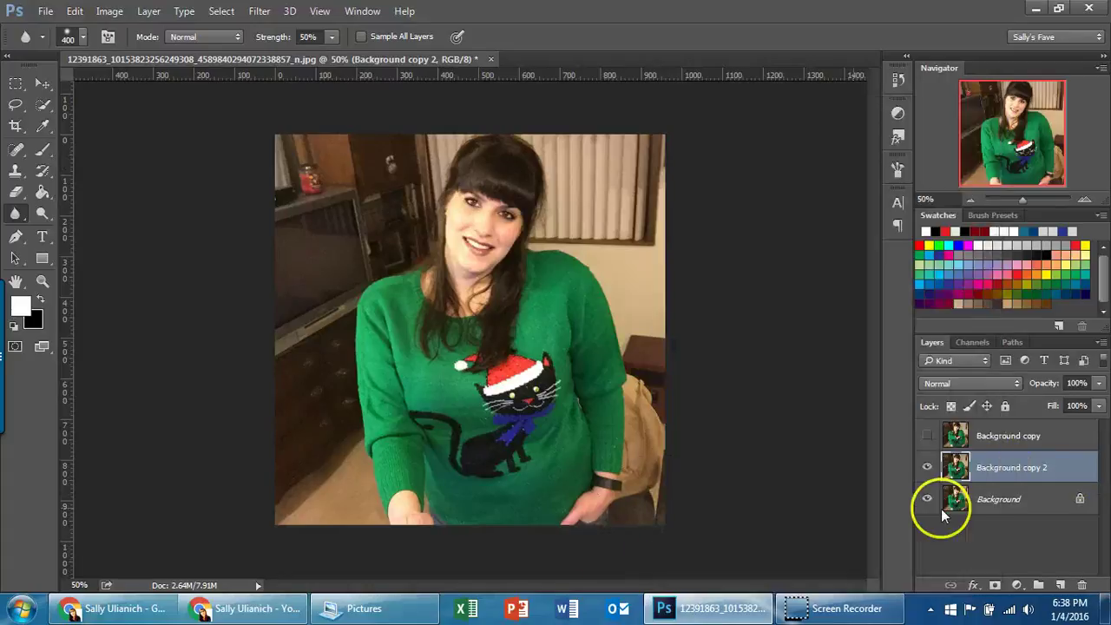
{"action": "right_click", "coordinate": [991, 494]}
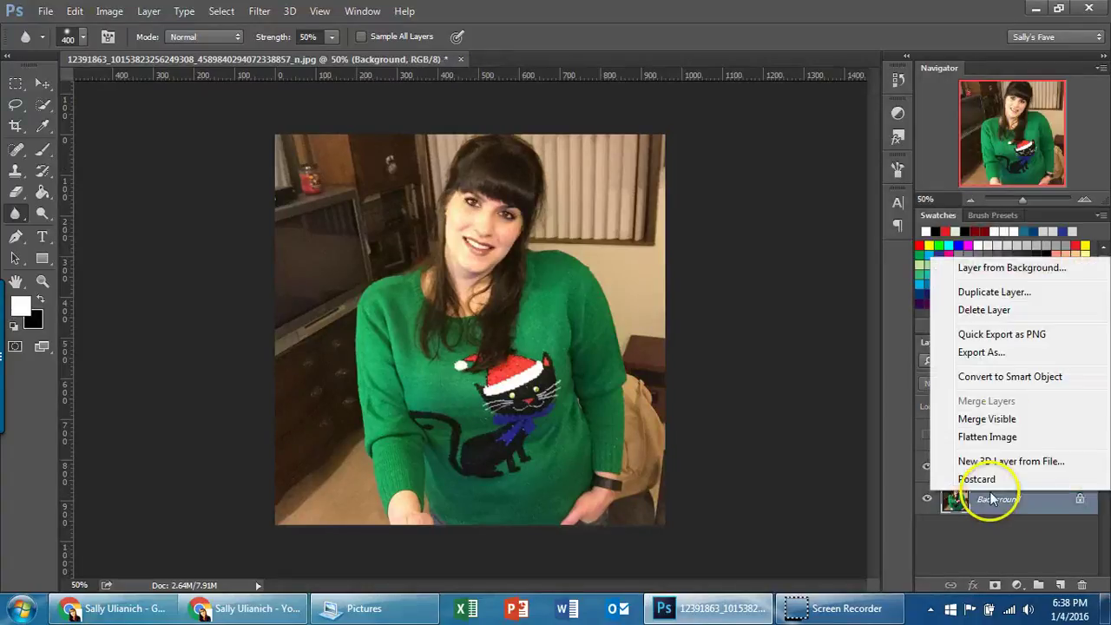
{"action": "left_click", "coordinate": [994, 292]}
{"action": "left_click", "coordinate": [699, 182]}
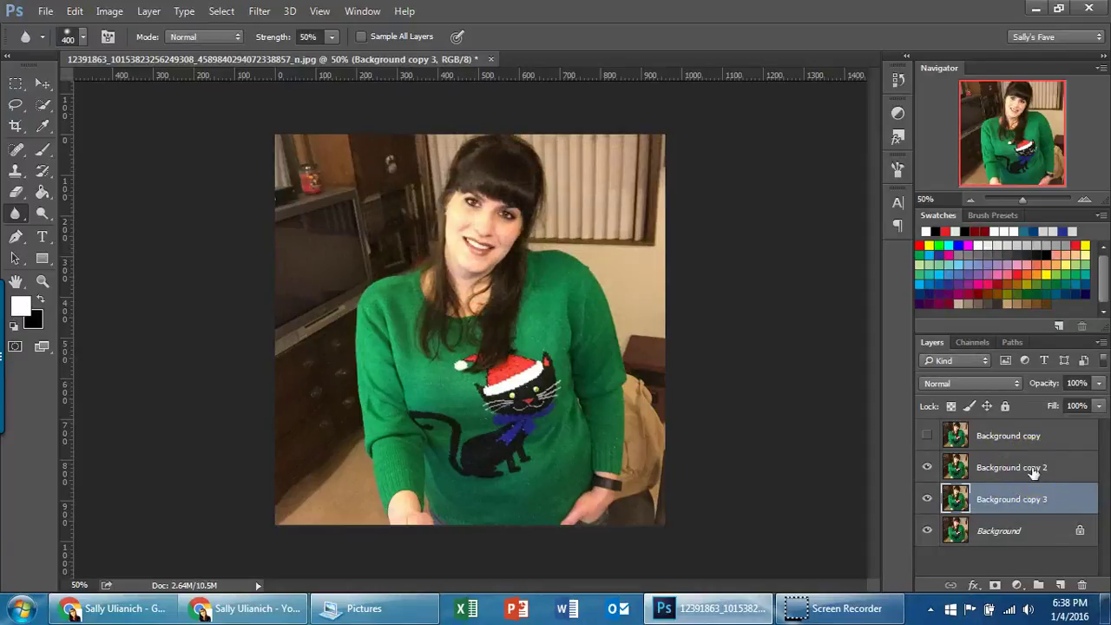
- On Background copy 2, select the whole woman with the Quick Selection tool at brush size 45, subtracting the background beside her head
{"action": "left_click", "coordinate": [1031, 469]}
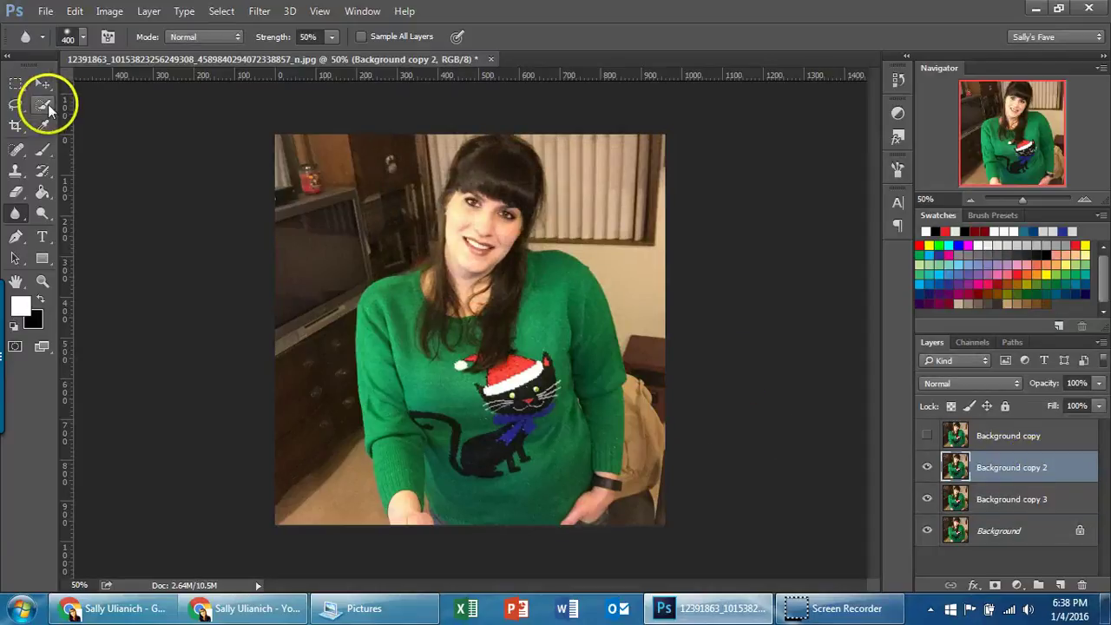
{"action": "left_click", "coordinate": [46, 103]}
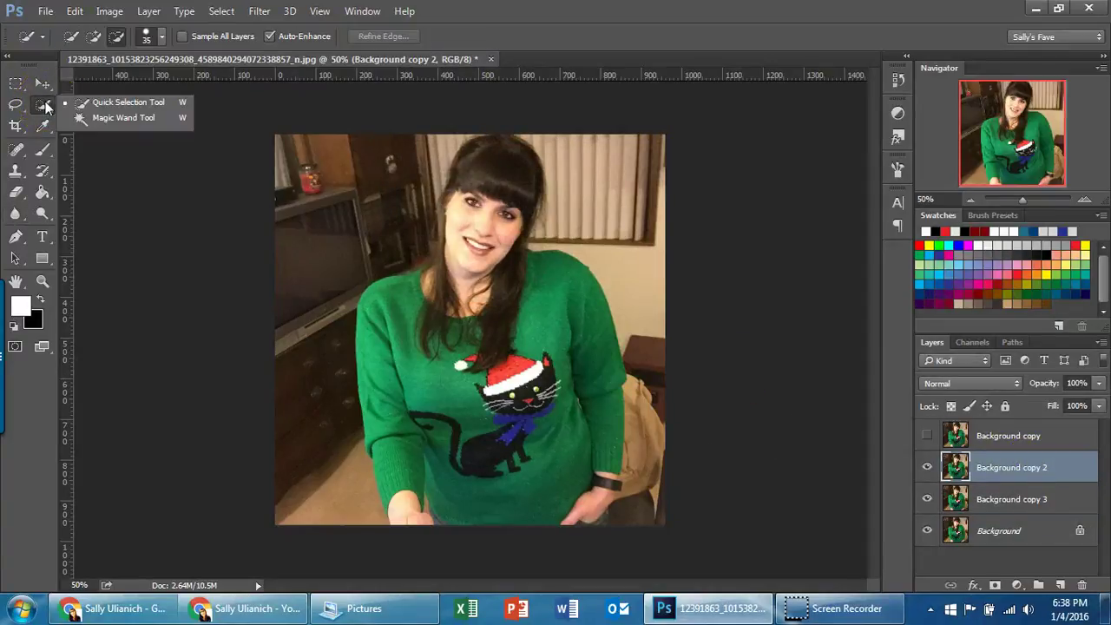
{"action": "left_click", "coordinate": [91, 104]}
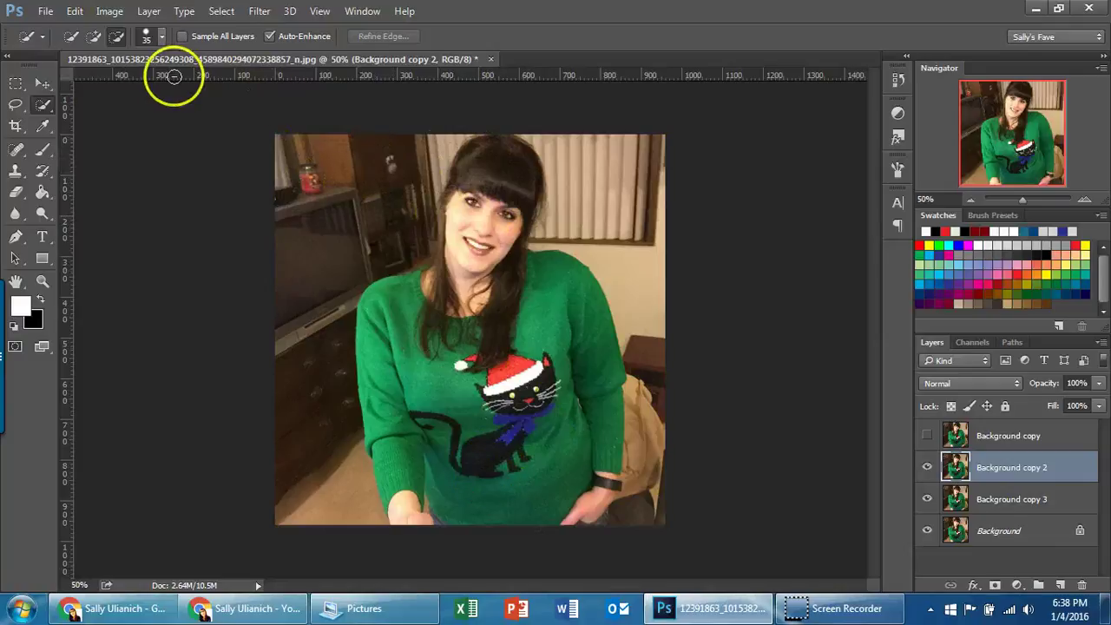
{"action": "left_click", "coordinate": [94, 37]}
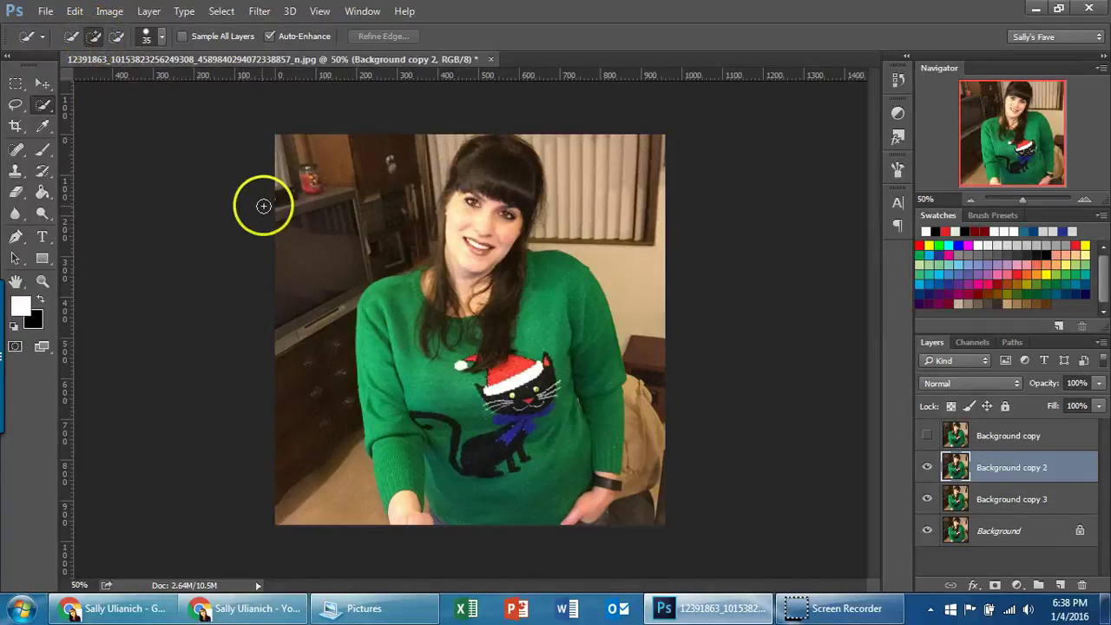
{"action": "key", "text": "bracketright"}
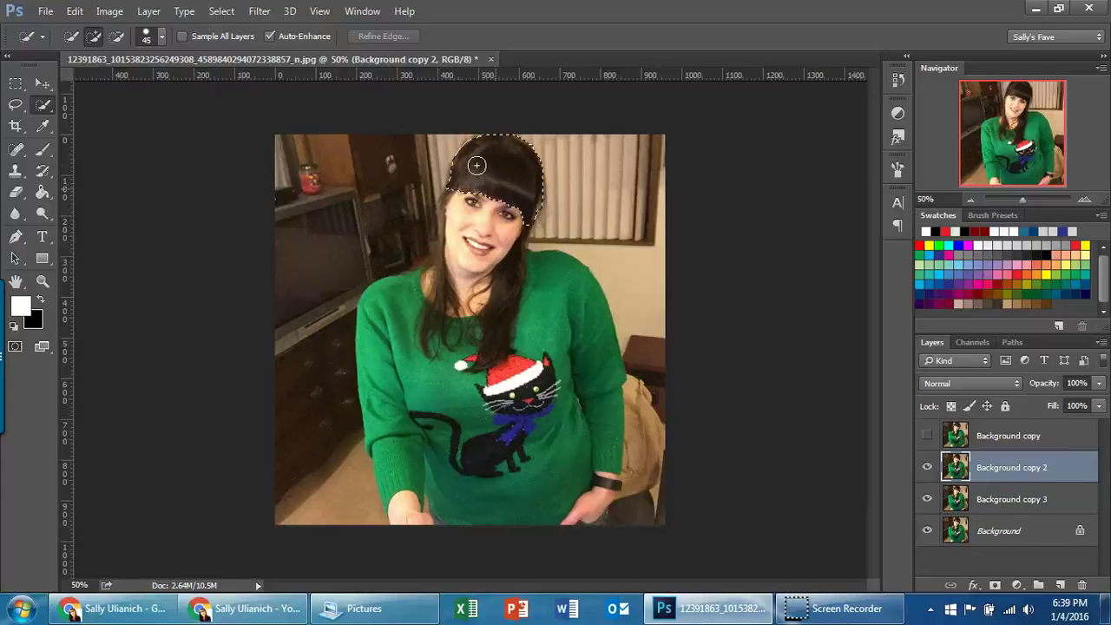
{"action": "left_click_drag", "start_coordinate": [476, 165], "coordinate": [469, 263]}
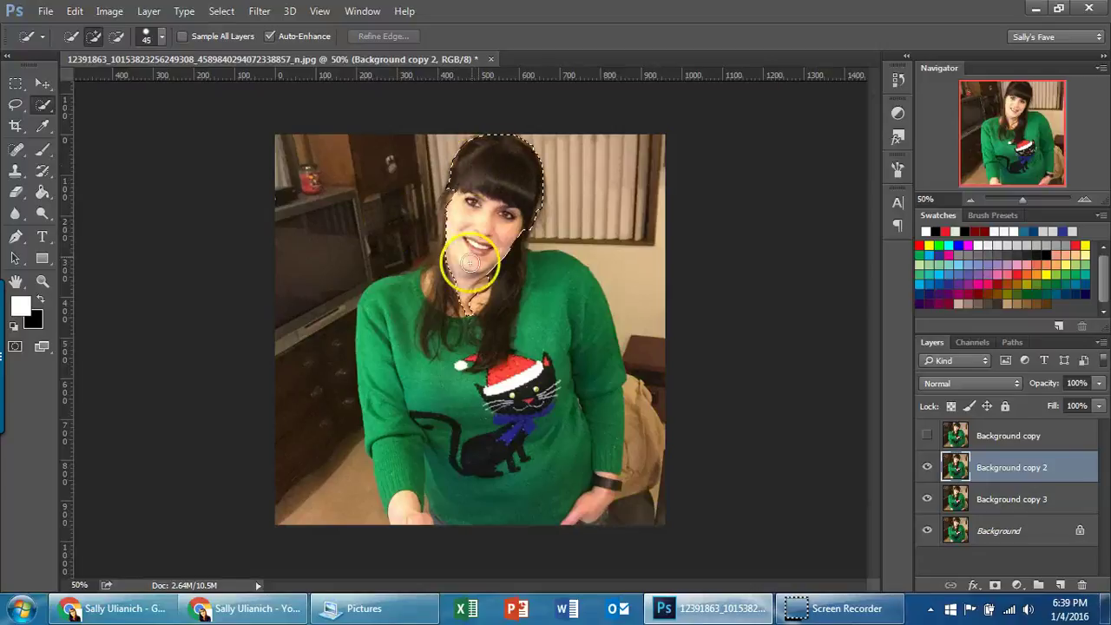
{"action": "left_click", "coordinate": [454, 200]}
{"action": "left_click_drag", "start_coordinate": [440, 307], "coordinate": [441, 277]}
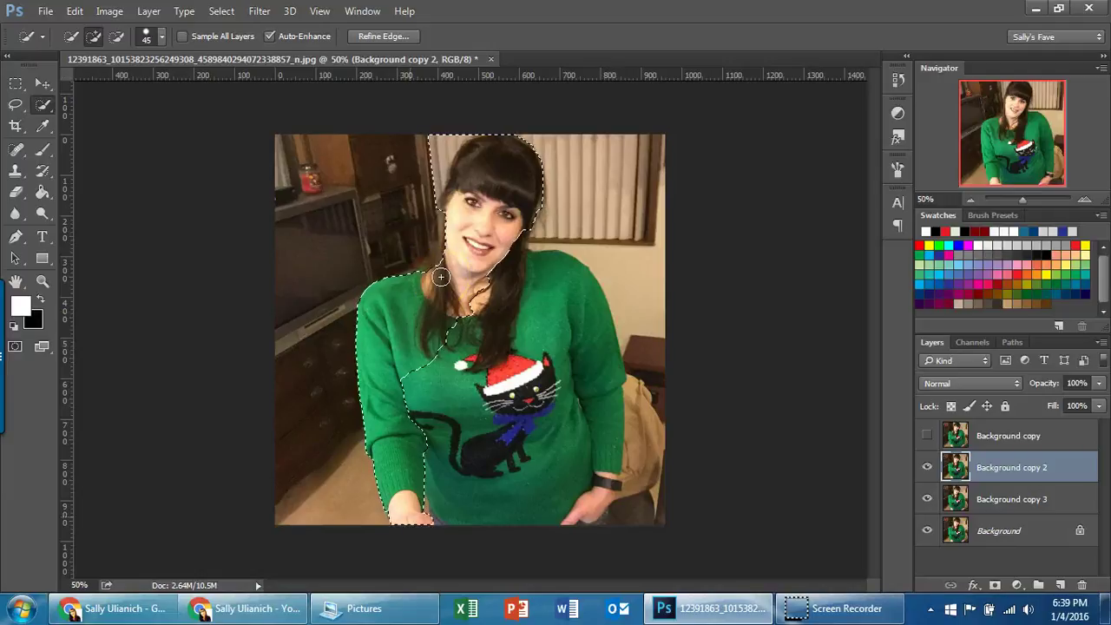
{"action": "left_click_drag", "start_coordinate": [441, 277], "coordinate": [576, 303]}
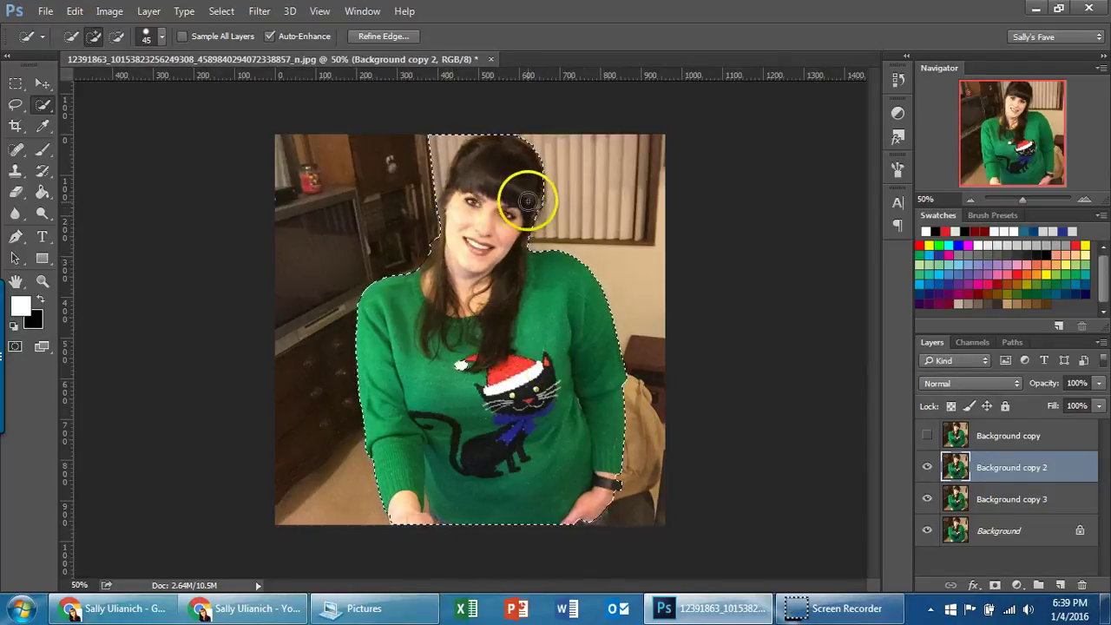
{"action": "left_click", "coordinate": [116, 35]}
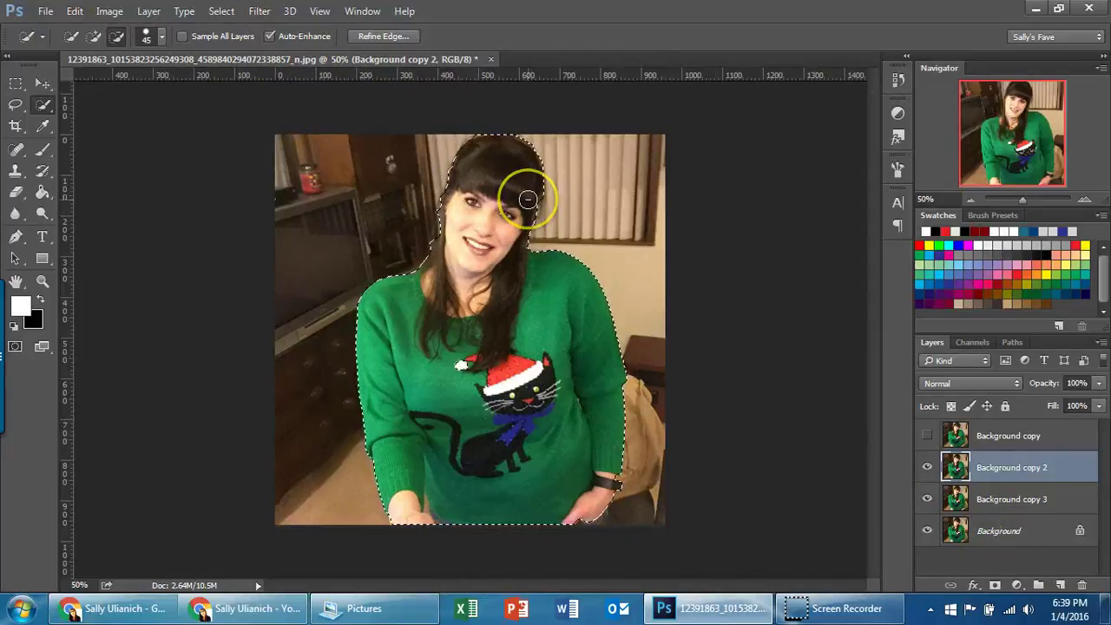
- Mask Background copy 2 to the selected woman and refine the mask with Smooth 12 and Feather 5.0 px
{"action": "left_click", "coordinate": [996, 586]}
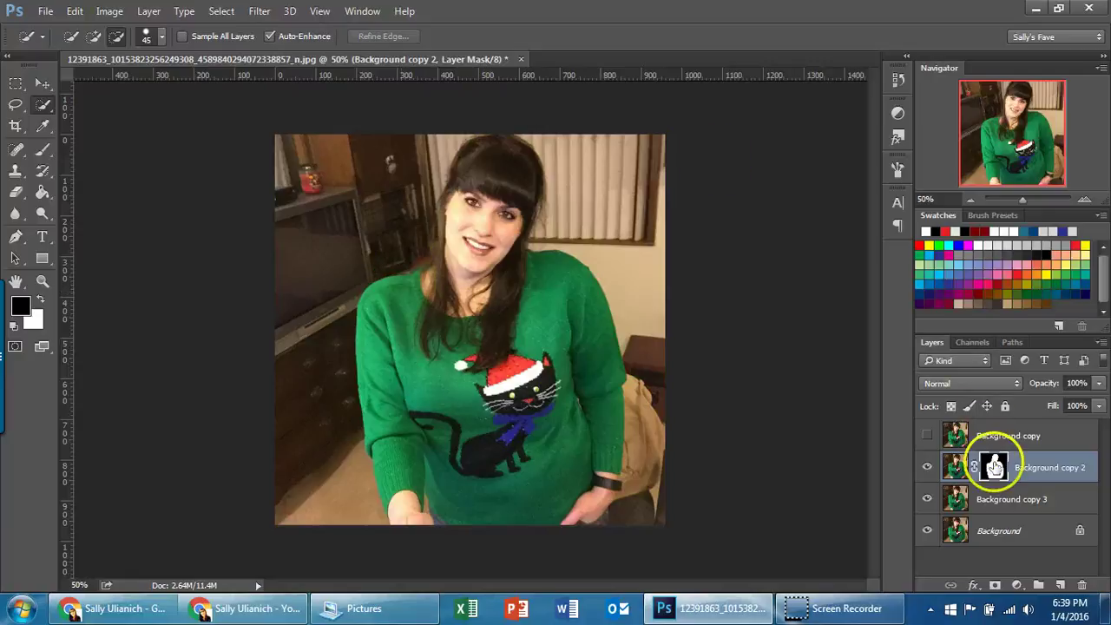
{"action": "right_click", "coordinate": [995, 467]}
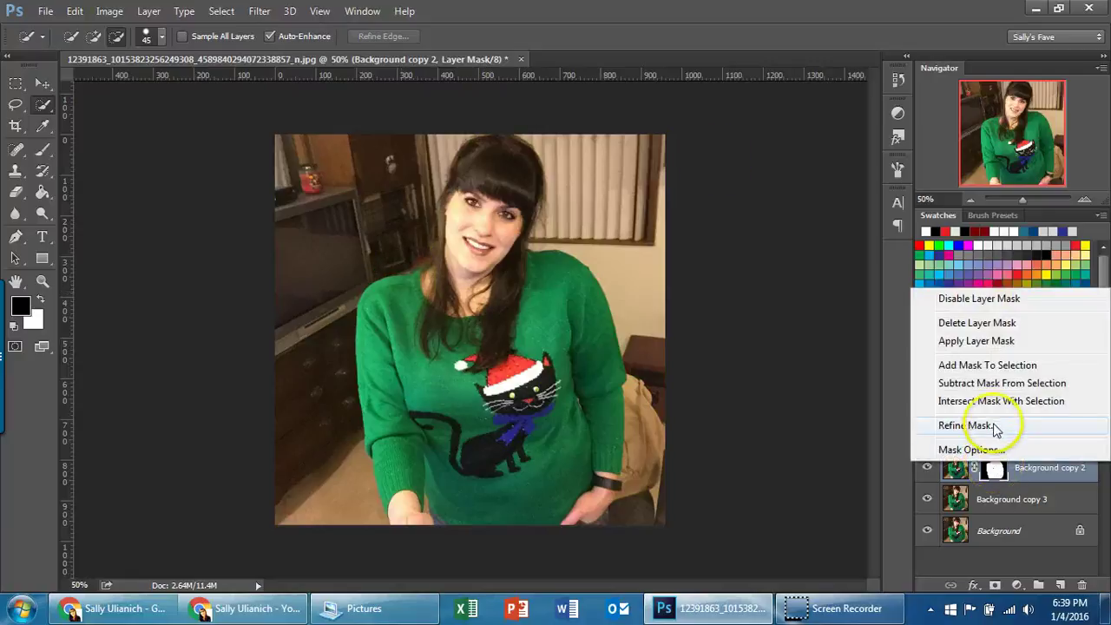
{"action": "left_click", "coordinate": [950, 425]}
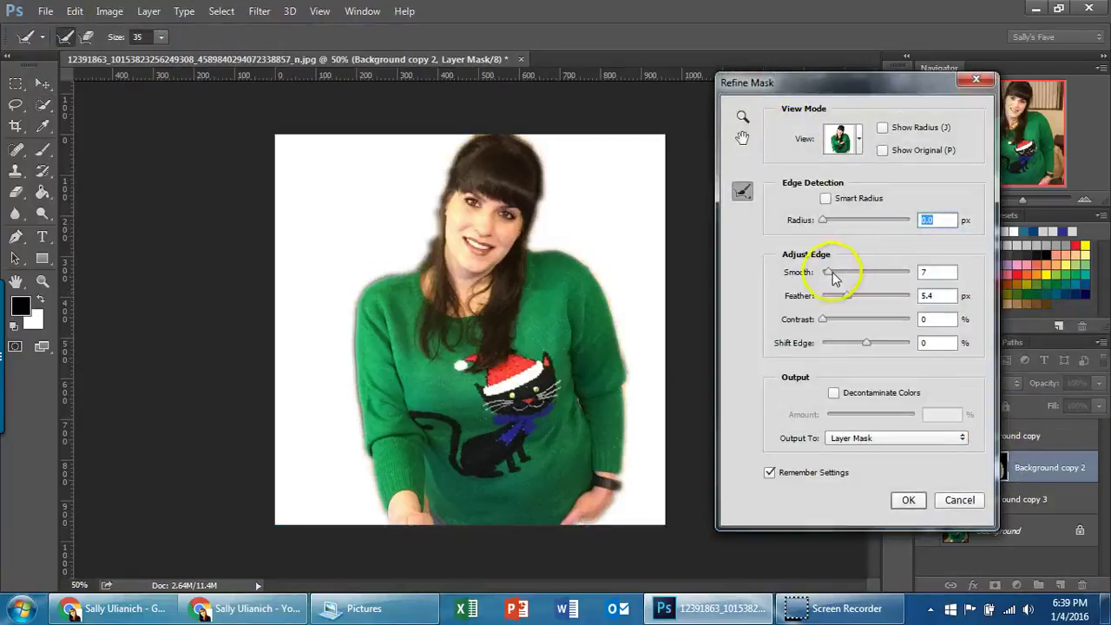
{"action": "left_click_drag", "start_coordinate": [832, 277], "coordinate": [835, 273]}
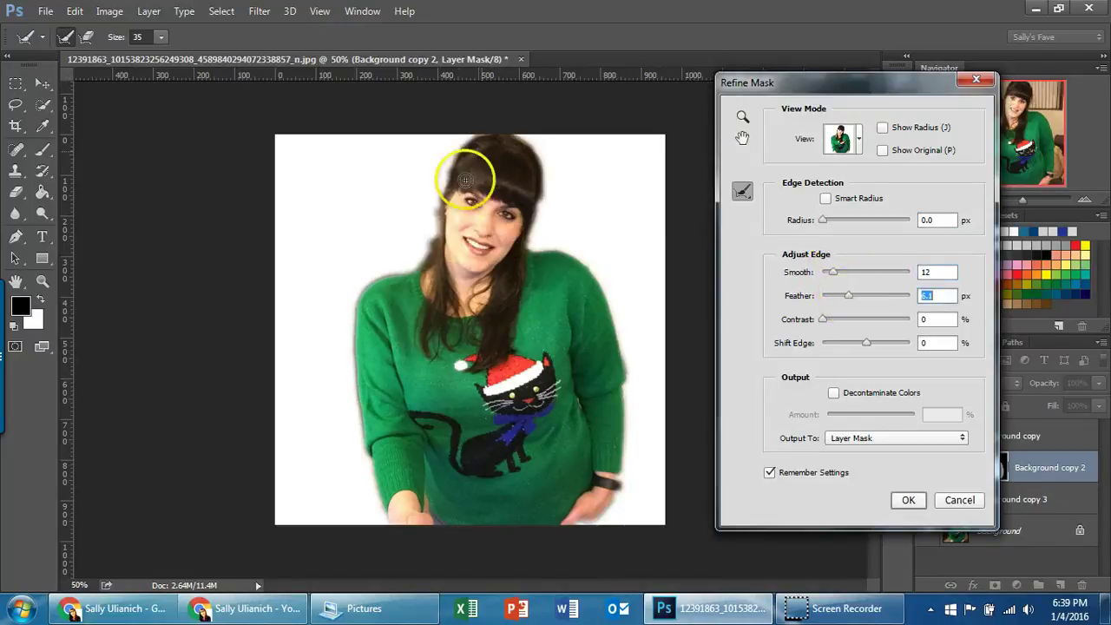
{"action": "left_click_drag", "start_coordinate": [852, 297], "coordinate": [850, 300]}
{"action": "left_click", "coordinate": [846, 300]}
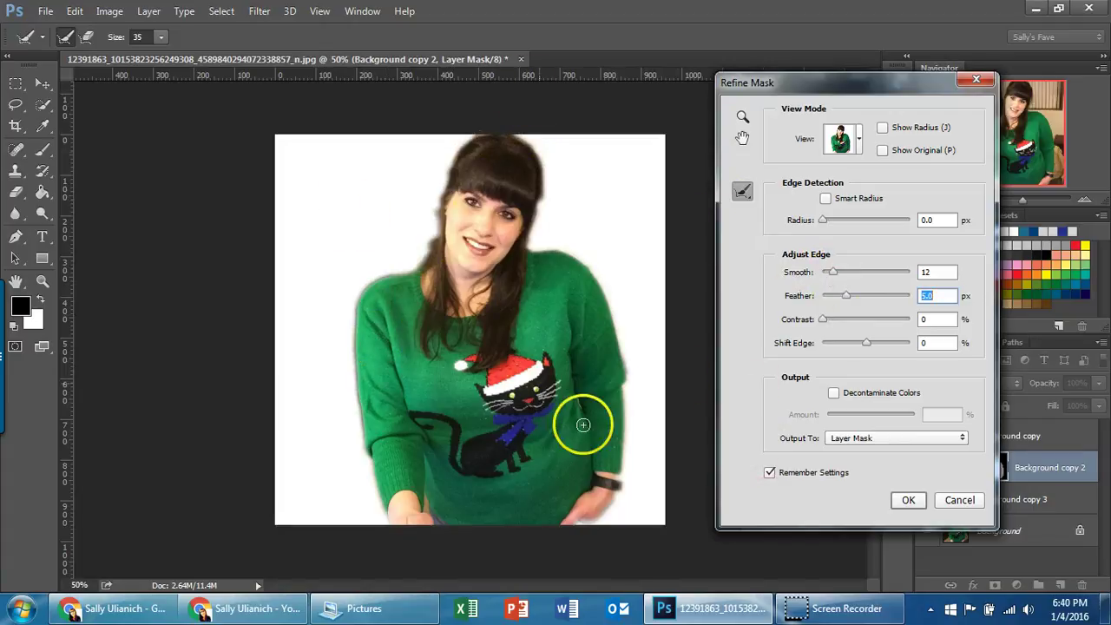
{"action": "left_click", "coordinate": [908, 500]}
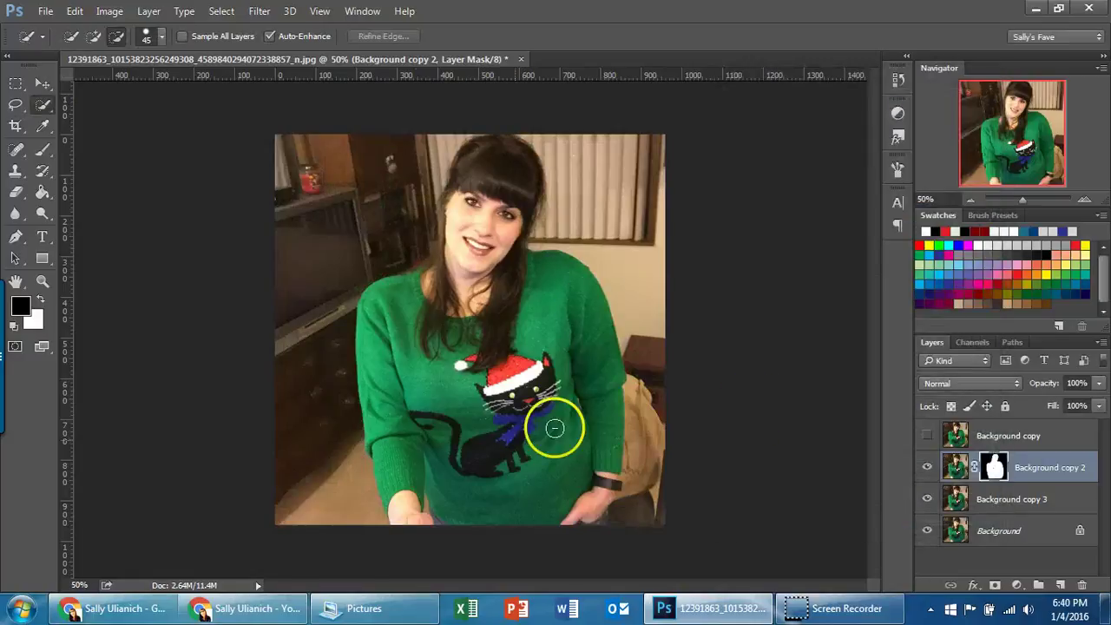
- Hide Background copy 3 and Background to inspect the masked cutout, and show both layers again
{"action": "left_click", "coordinate": [929, 502]}
{"action": "left_click", "coordinate": [928, 530]}
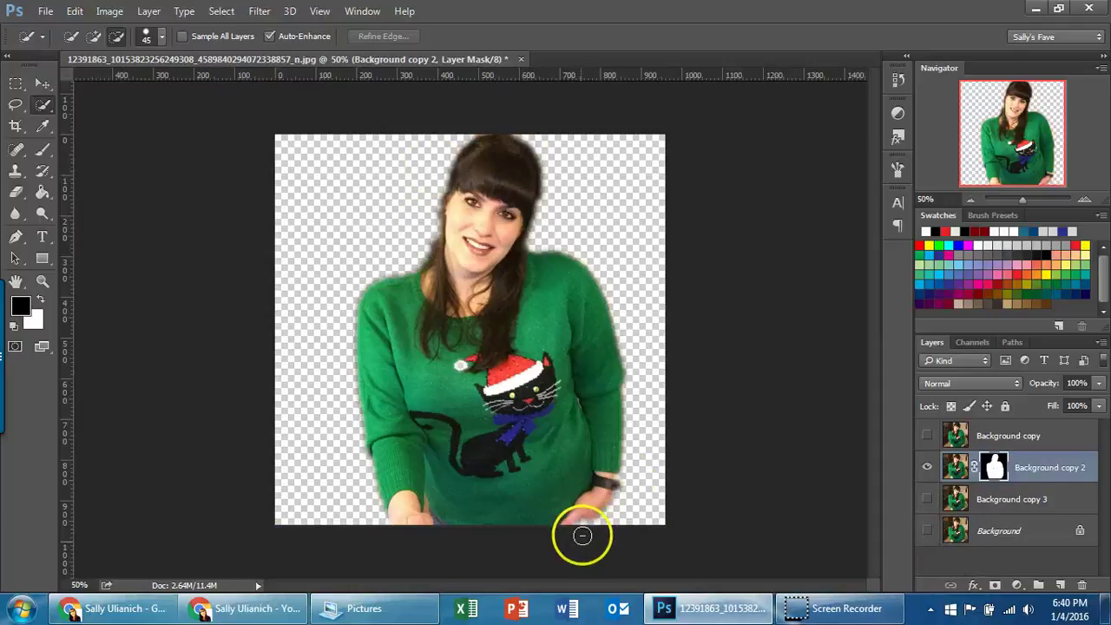
{"action": "left_click", "coordinate": [926, 530]}
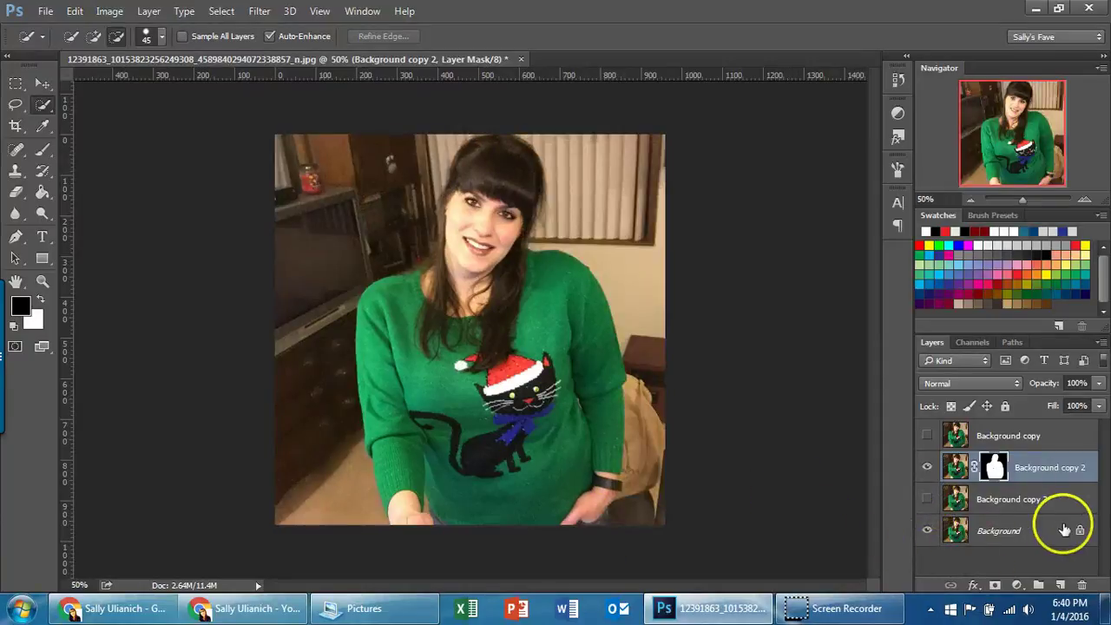
{"action": "left_click", "coordinate": [929, 500]}
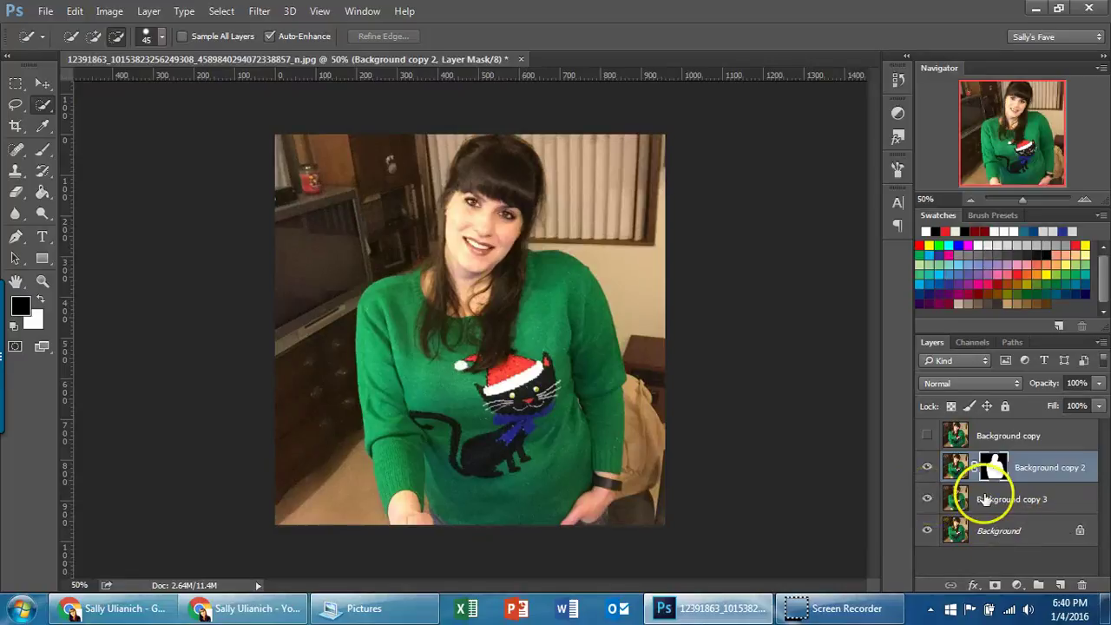
- Select Background copy 3 and set the Blur tool's brush hardness to 0%
{"action": "left_click", "coordinate": [955, 491]}
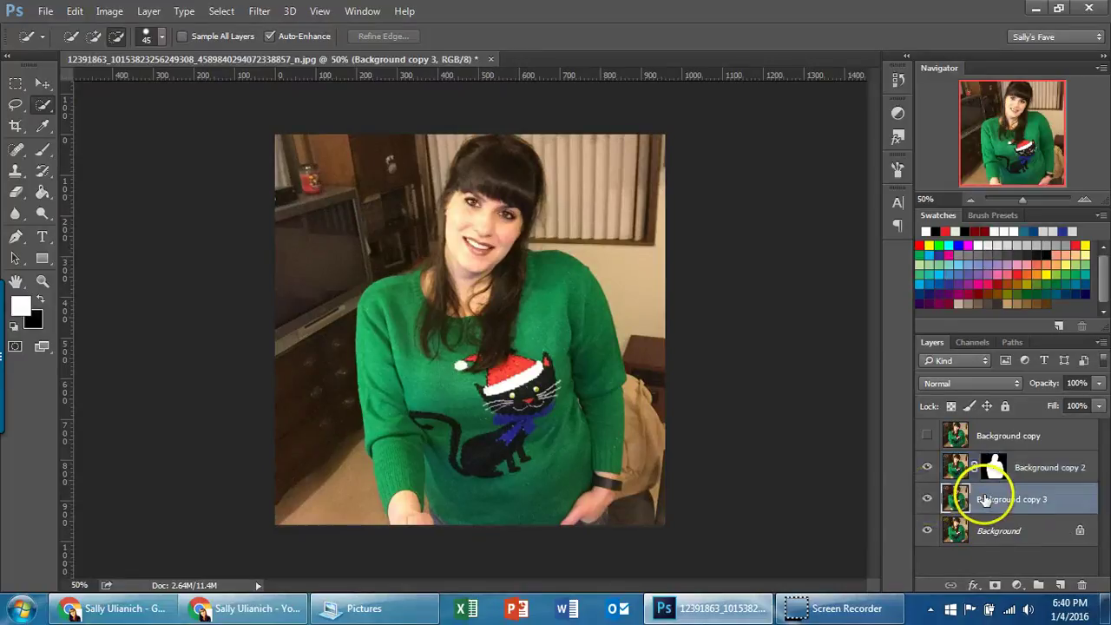
{"action": "left_click", "coordinate": [16, 213]}
{"action": "left_click", "coordinate": [42, 36]}
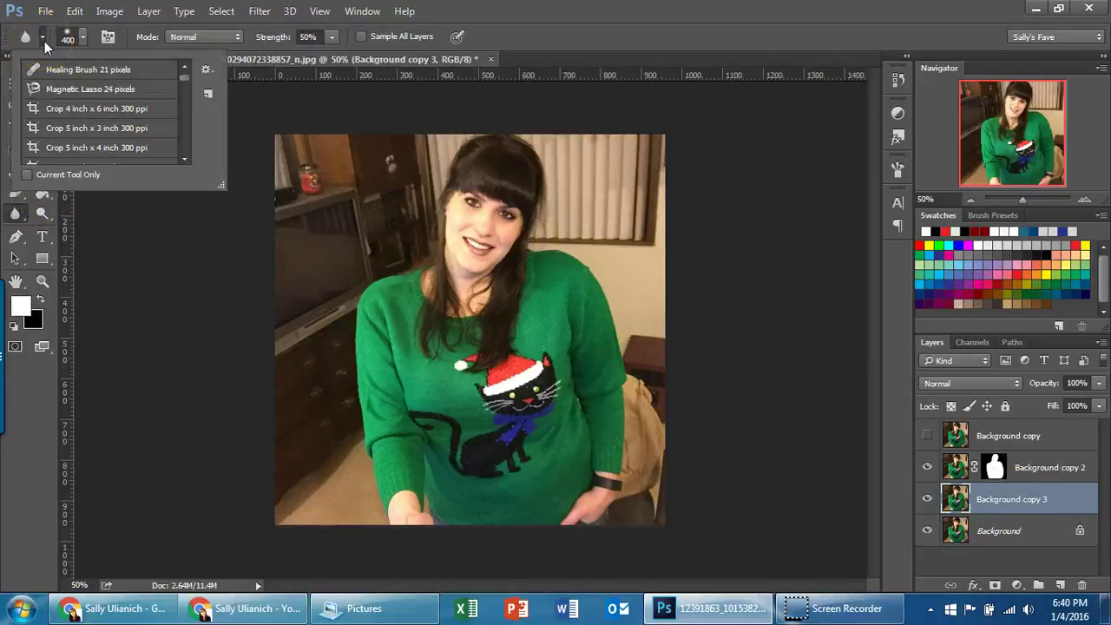
{"action": "left_click", "coordinate": [84, 38]}
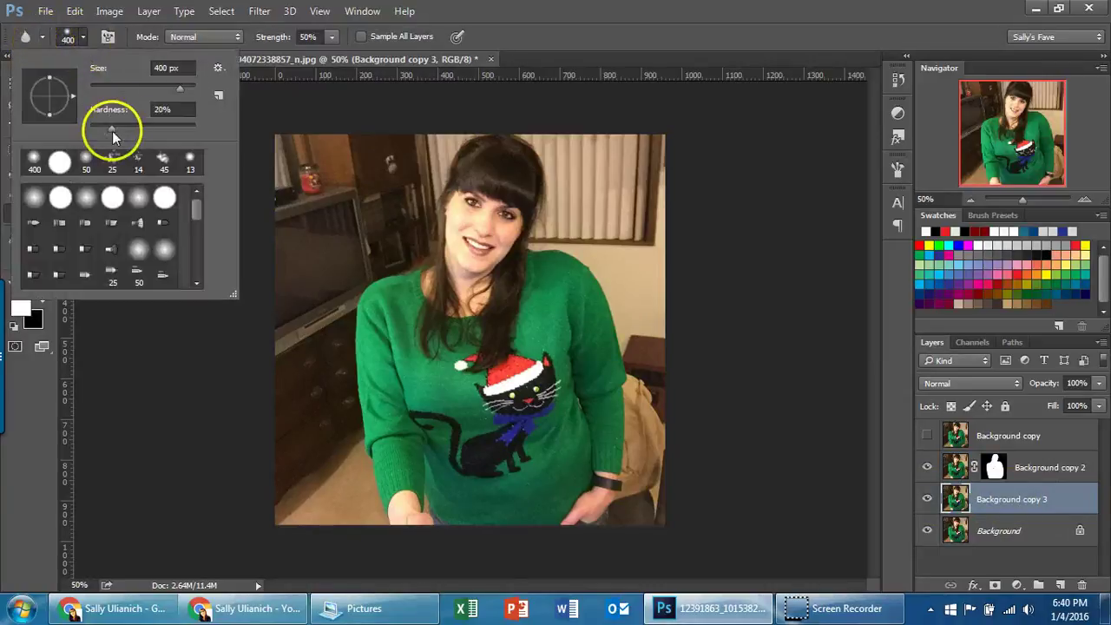
{"action": "left_click_drag", "start_coordinate": [173, 109], "coordinate": [99, 50]}
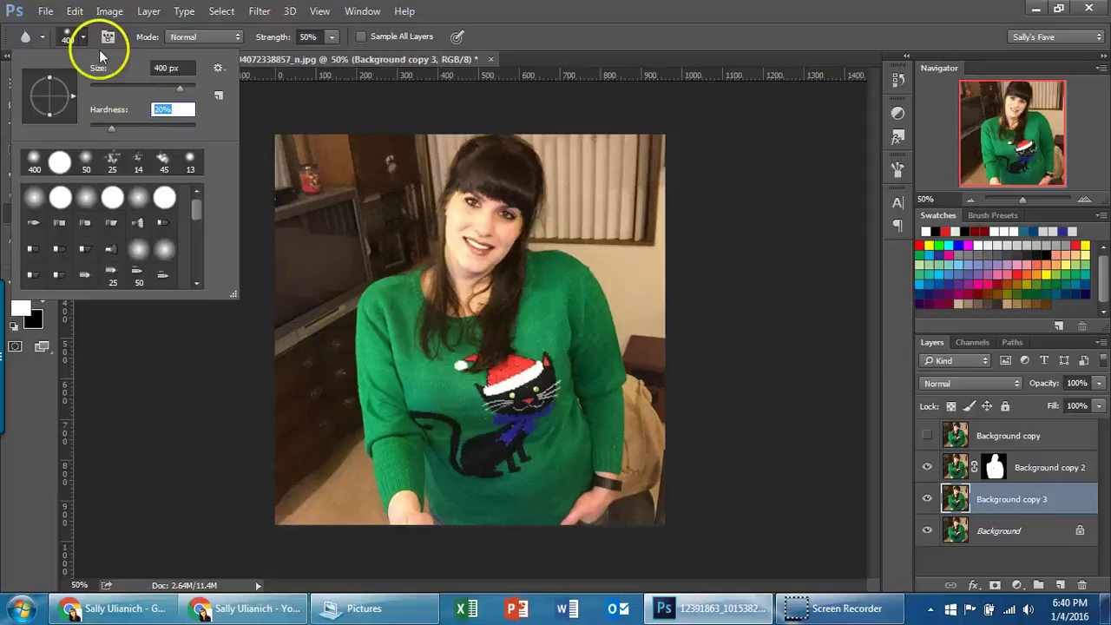
{"action": "type", "text": "0"}
{"action": "key", "text": "Return"}
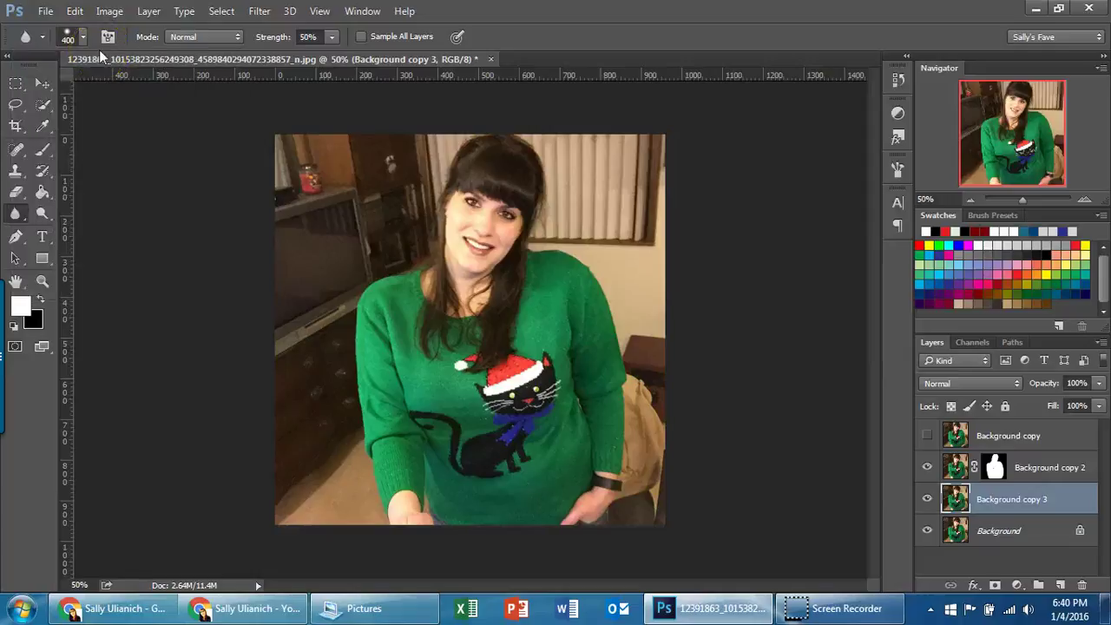
- Enlarge the Blur brush to 1500 px and blur the entire photo on Background copy 3
{"action": "key", "text": "bracketright"}
{"action": "key", "text": "bracketright"}
{"action": "key", "text": "bracketright"}
{"action": "key", "text": "bracketright"}
{"action": "key", "text": "bracketright"}
{"action": "key", "text": "bracketright"}
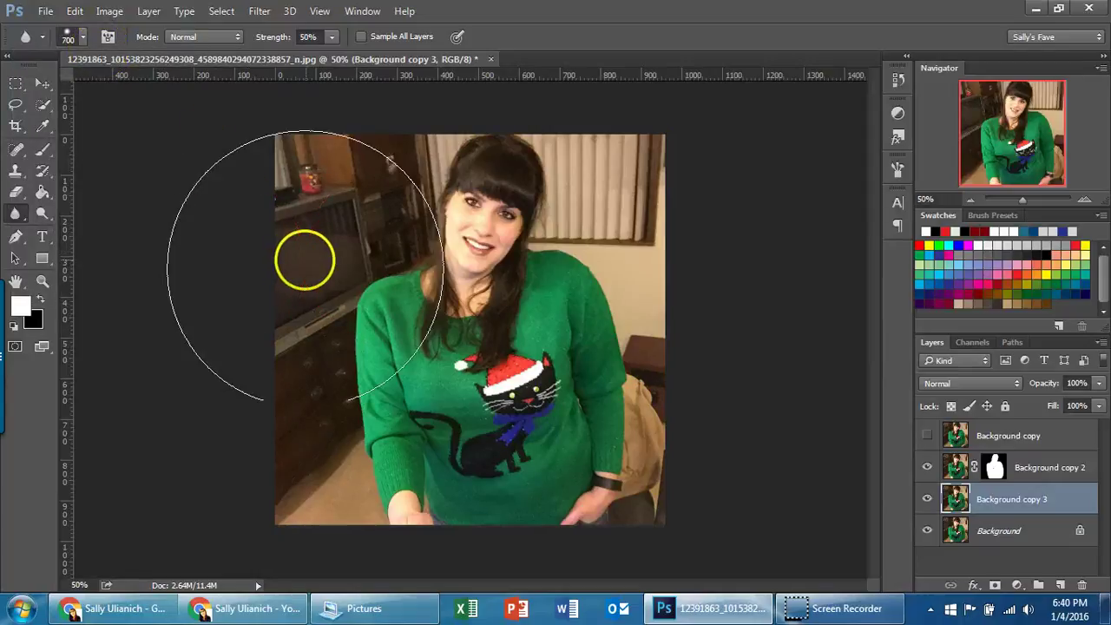
{"action": "key", "text": "bracketright"}
{"action": "key", "text": "bracketright"}
{"action": "key", "text": "bracketright"}
{"action": "key", "text": "bracketright"}
{"action": "key", "text": "bracketright"}
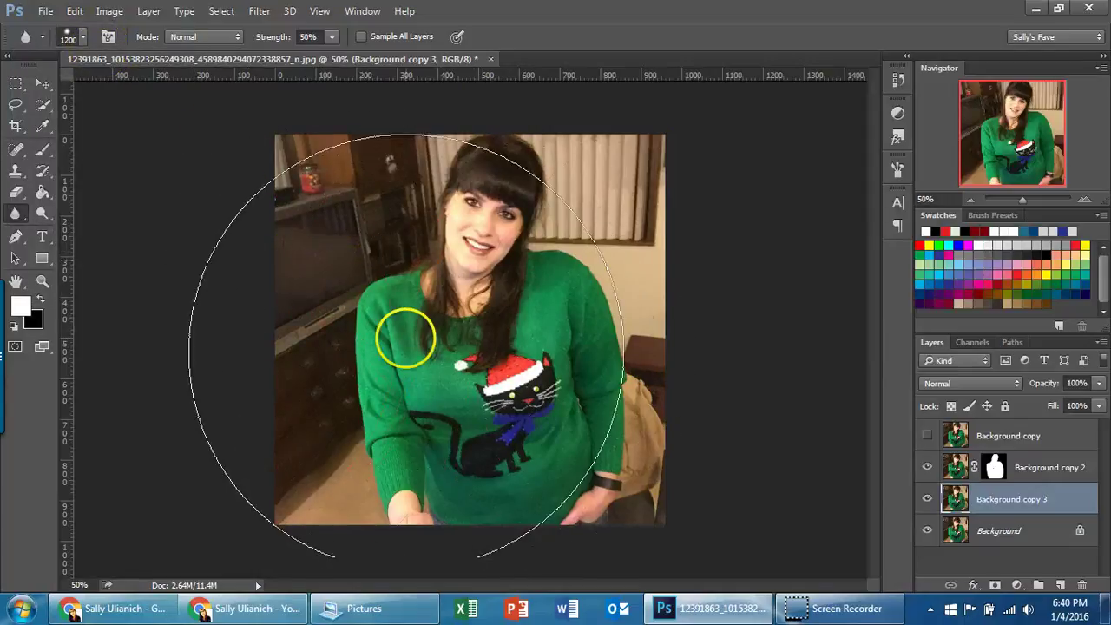
{"action": "key", "text": "bracketright"}
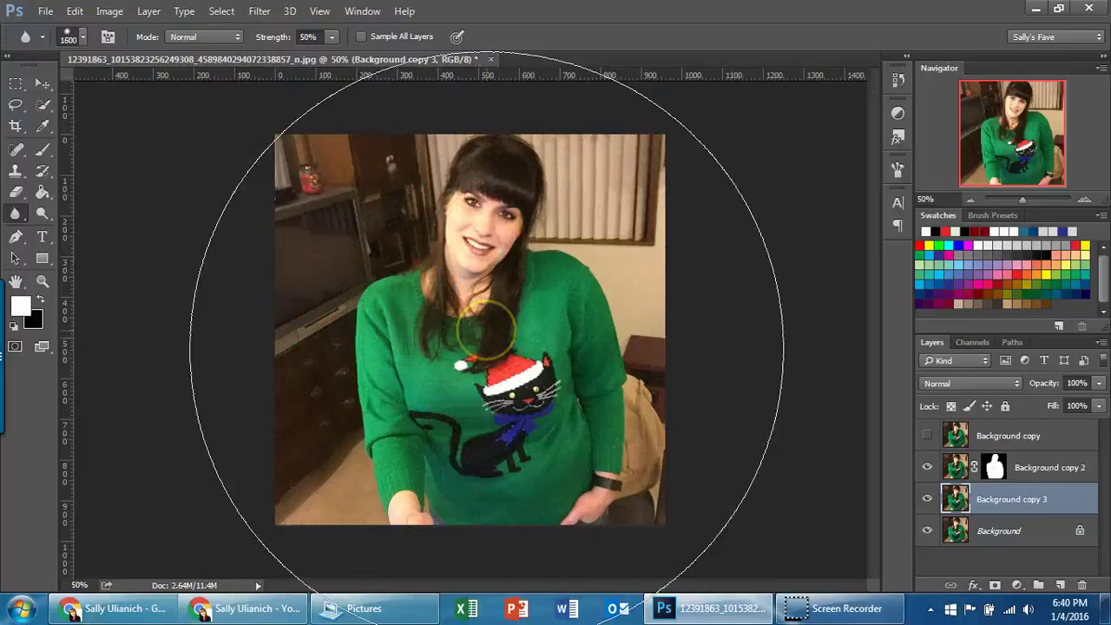
{"action": "key", "text": "bracketleft"}
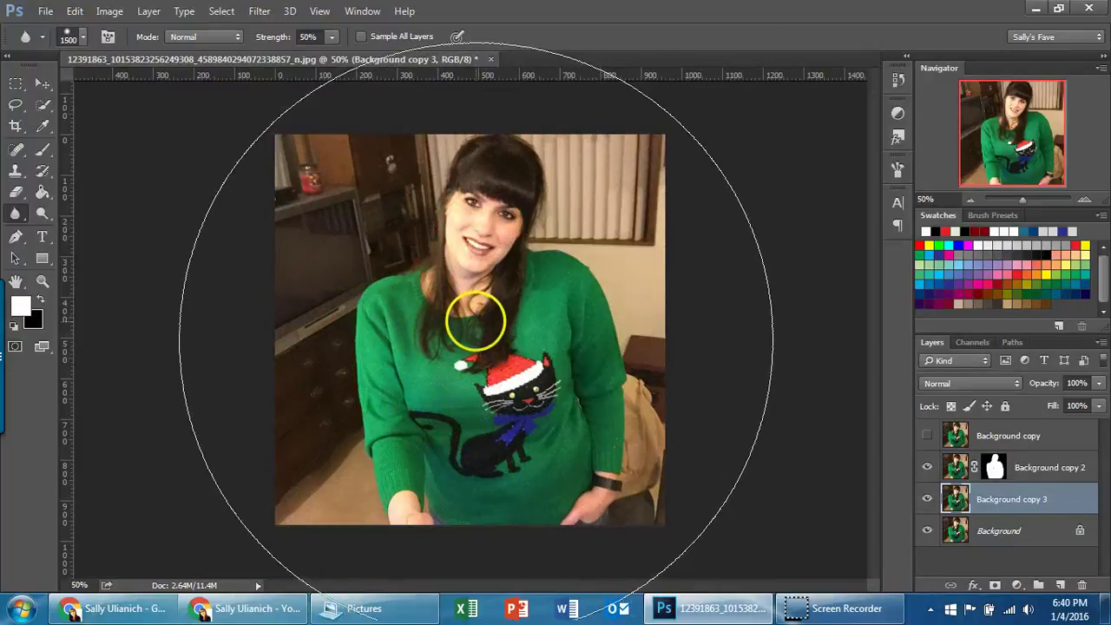
{"action": "left_click", "coordinate": [460, 306]}
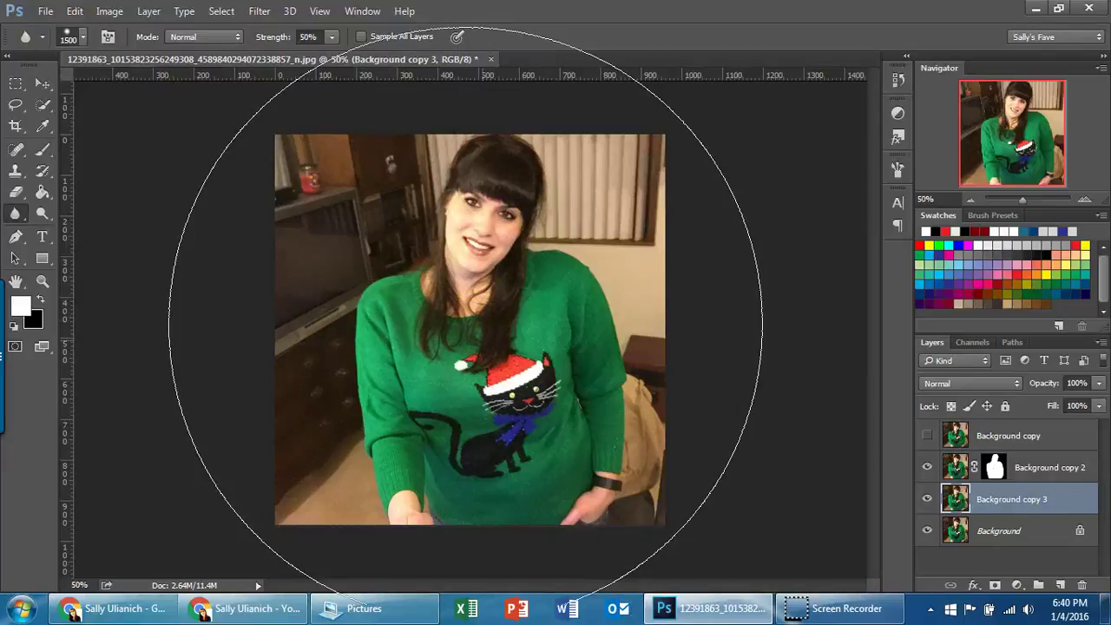
{"action": "left_click", "coordinate": [464, 305]}
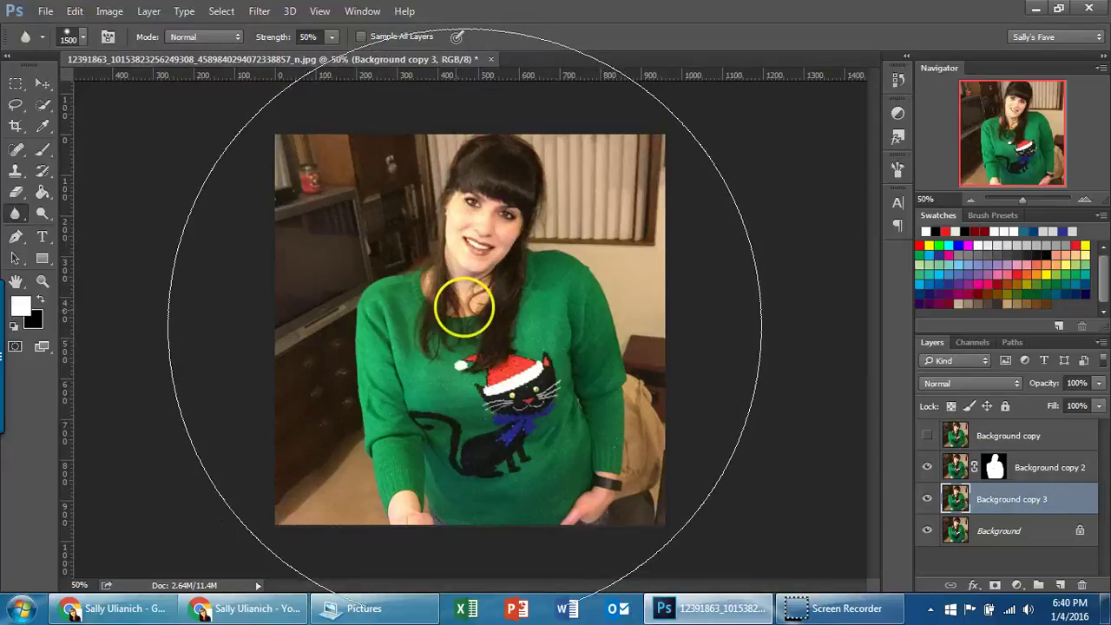
{"action": "left_click_drag", "start_coordinate": [464, 307], "coordinate": [466, 308]}
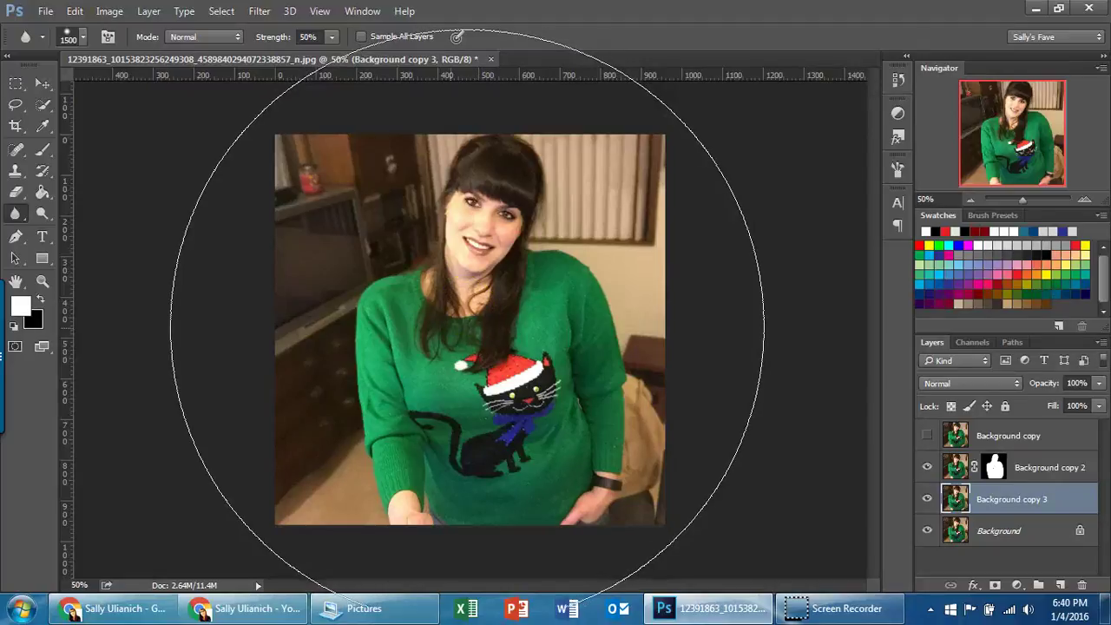
{"action": "left_click_drag", "start_coordinate": [466, 304], "coordinate": [449, 324]}
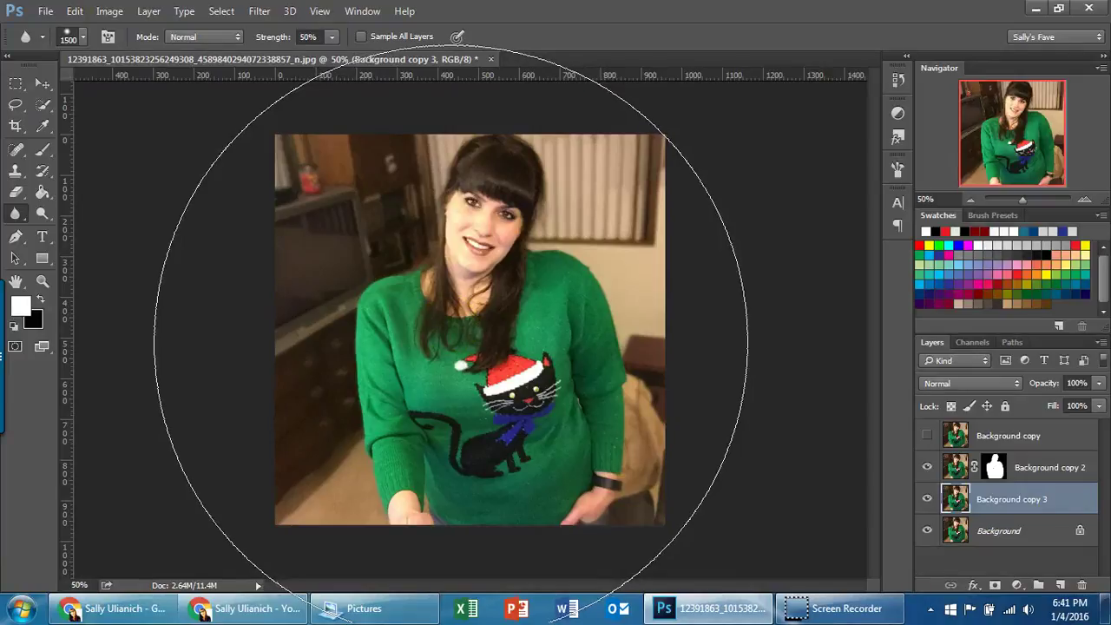
- Blur the photo on Background copy 3 again with the large brush and reduce the Blur brush size to 70 px
{"action": "mouse_move", "coordinate": [449, 315]}
{"action": "left_mouse_down"}
{"action": "mouse_move", "coordinate": [433, 293]}
{"action": "mouse_move", "coordinate": [471, 308]}
{"action": "mouse_move", "coordinate": [497, 322]}
{"action": "left_mouse_up"}
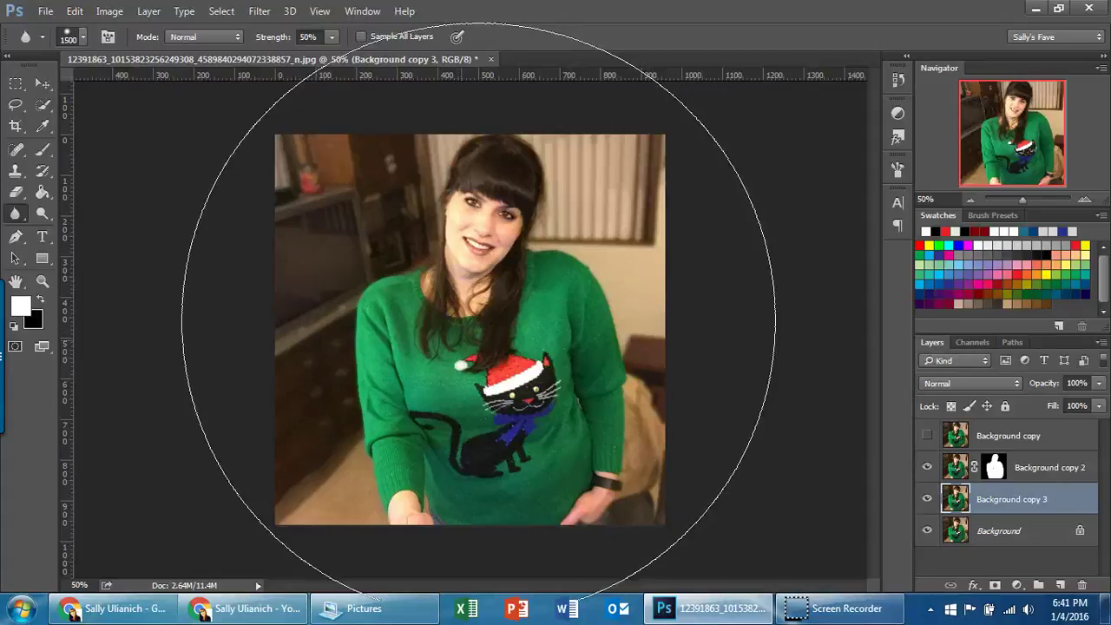
{"action": "key", "text": "bracketleft"}
{"action": "key", "text": "bracketleft"}
{"action": "key", "text": "bracketleft"}
{"action": "key", "text": "bracketleft"}
{"action": "key", "text": "bracketleft"}
{"action": "key", "text": "bracketleft"}
{"action": "key", "text": "bracketleft"}
{"action": "key", "text": "bracketleft"}
{"action": "key", "text": "bracketleft"}
{"action": "key", "text": "bracketleft"}
{"action": "key", "text": "bracketleft"}
{"action": "key", "text": "bracketleft"}
{"action": "key", "text": "bracketleft"}
{"action": "key", "text": "bracketleft"}
{"action": "key", "text": "bracketleft"}
{"action": "key", "text": "bracketleft"}
{"action": "key", "text": "bracketleft"}
{"action": "key", "text": "bracketleft"}
{"action": "key", "text": "bracketleft"}
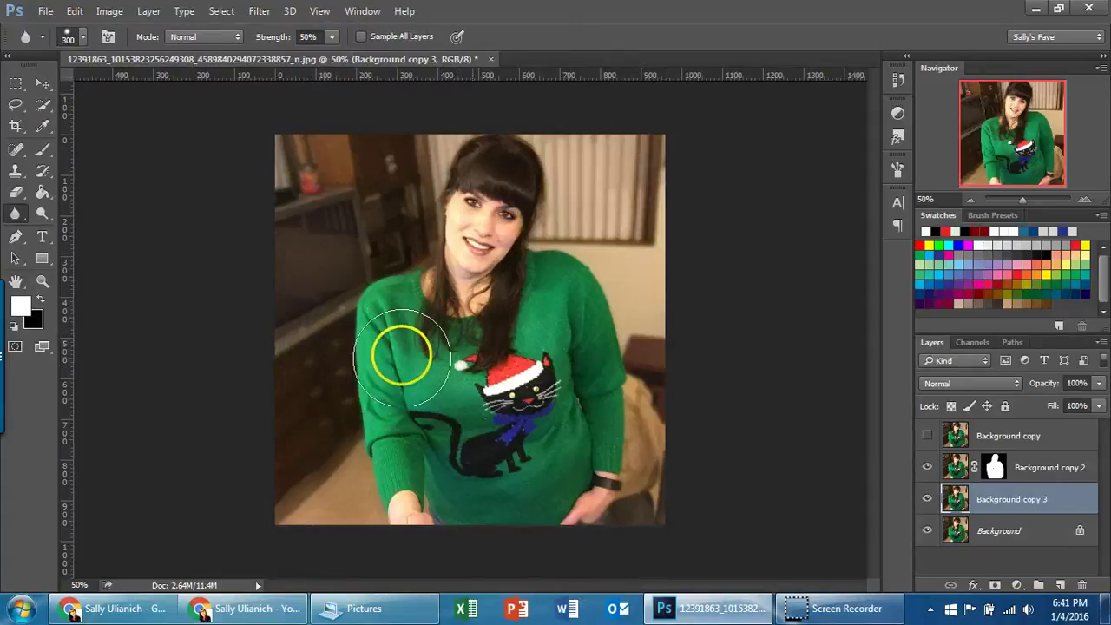
{"action": "key", "text": "bracketleft"}
{"action": "key", "text": "bracketleft"}
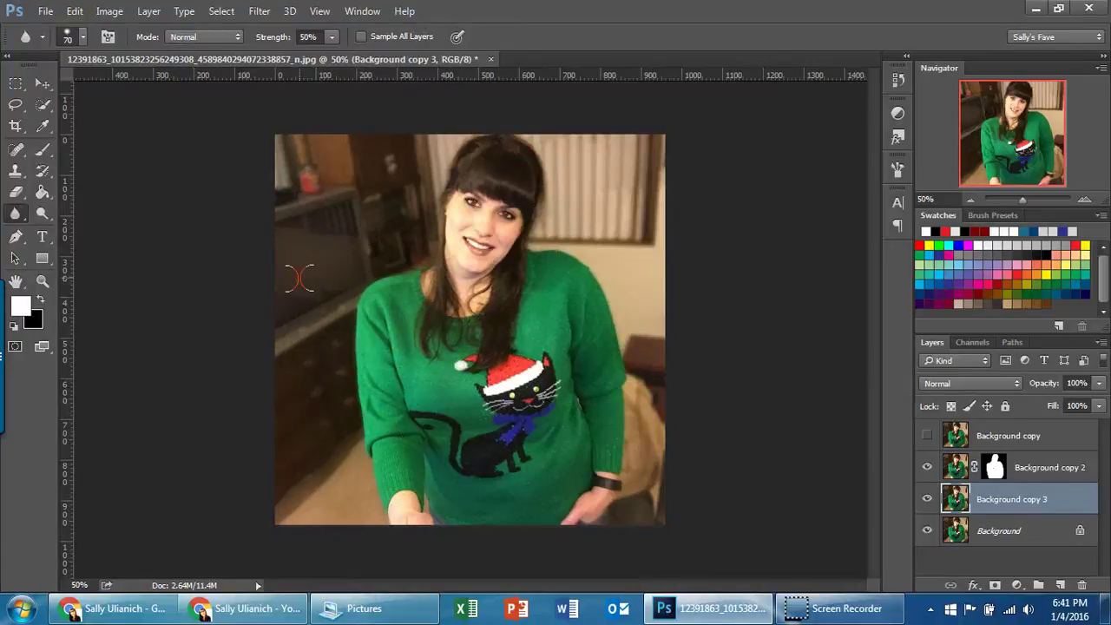
- Set the Blur tool's brush hardness to 100% and its strength to 100%
{"action": "left_click", "coordinate": [84, 40]}
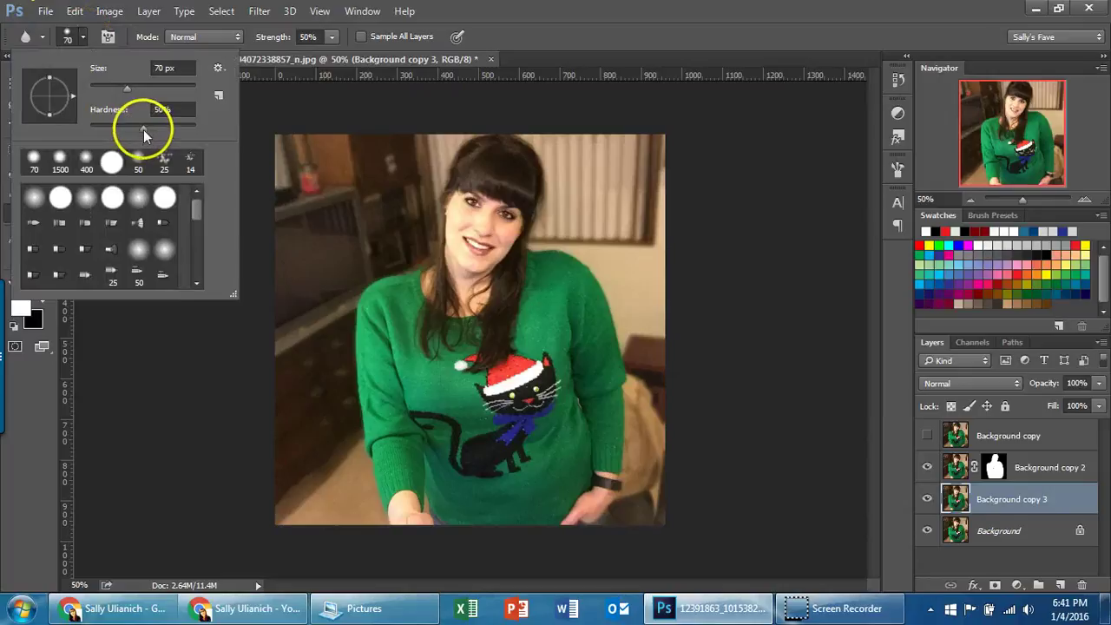
{"action": "left_click_drag", "start_coordinate": [143, 127], "coordinate": [196, 127]}
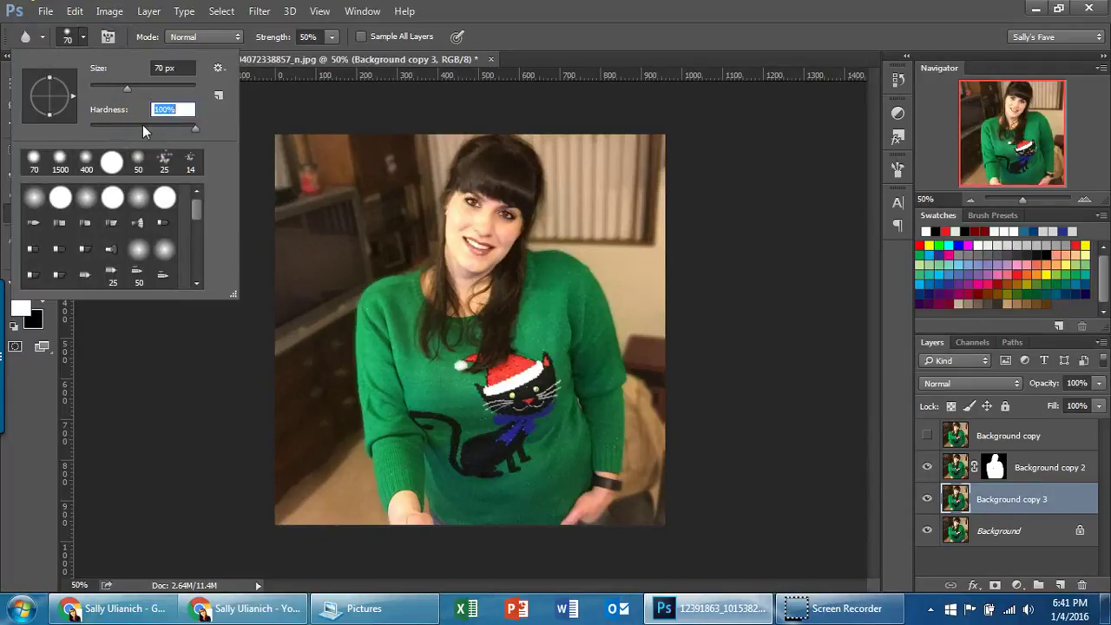
{"action": "left_click", "coordinate": [331, 39]}
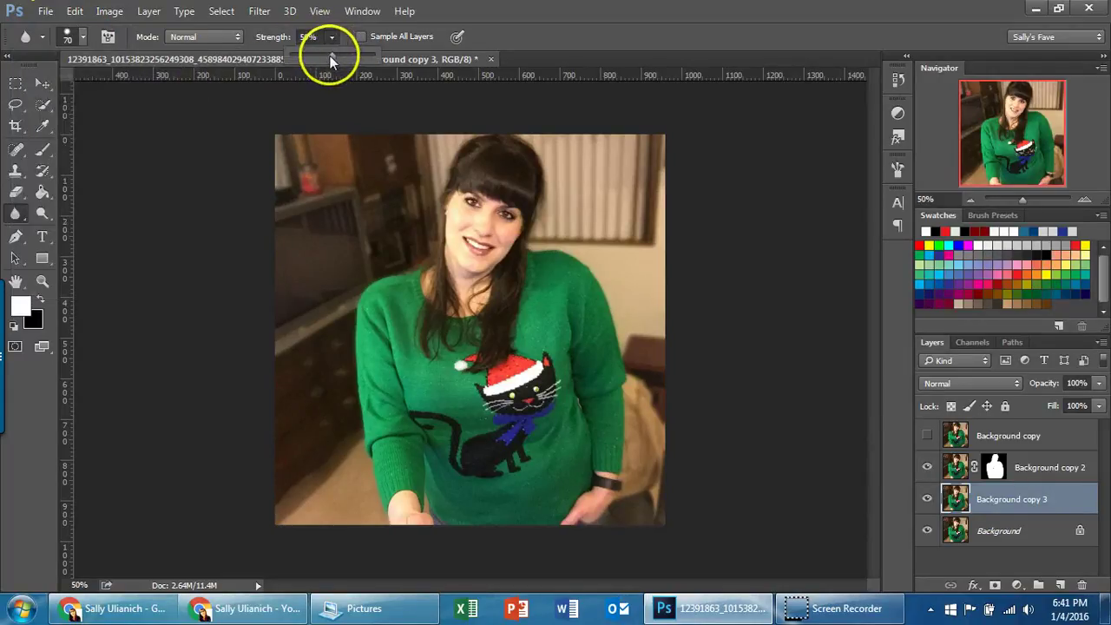
{"action": "left_click_drag", "start_coordinate": [331, 57], "coordinate": [374, 57]}
{"action": "left_click", "coordinate": [405, 11]}
{"action": "left_click", "coordinate": [404, 12]}
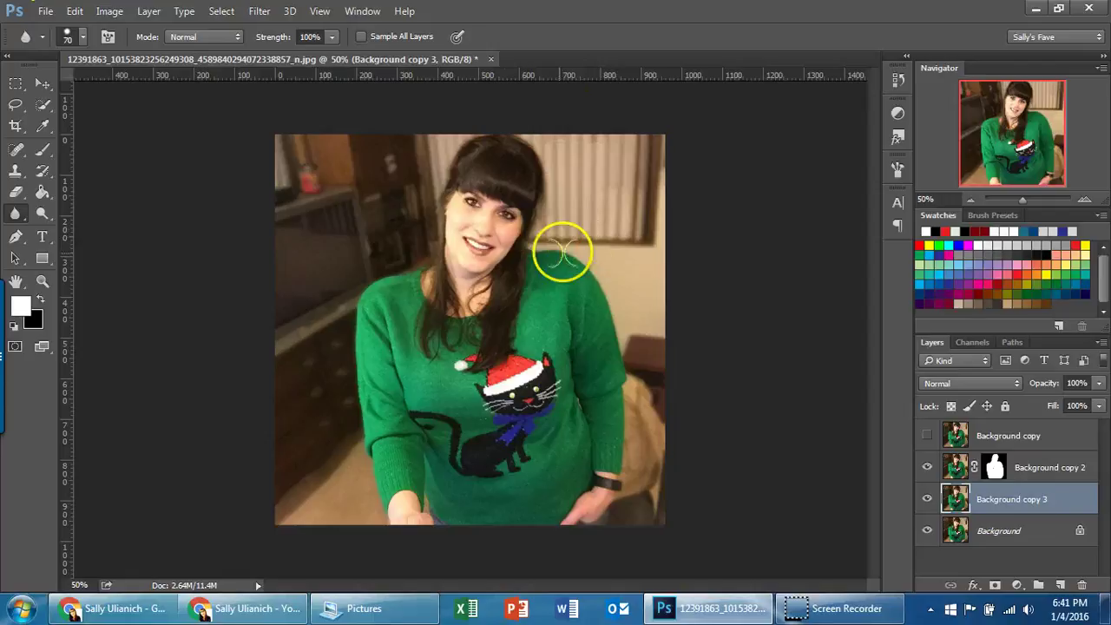
- Enlarge the Blur brush to 1400 px and blur the entire photo on Background copy 3 further
{"action": "key", "text": "]"}
{"action": "key", "text": "]"}
{"action": "key", "text": "]"}
{"action": "key", "text": "]"}
{"action": "key", "text": "]"}
{"action": "key", "text": "]"}
{"action": "key", "text": "]"}
{"action": "key", "text": "]"}
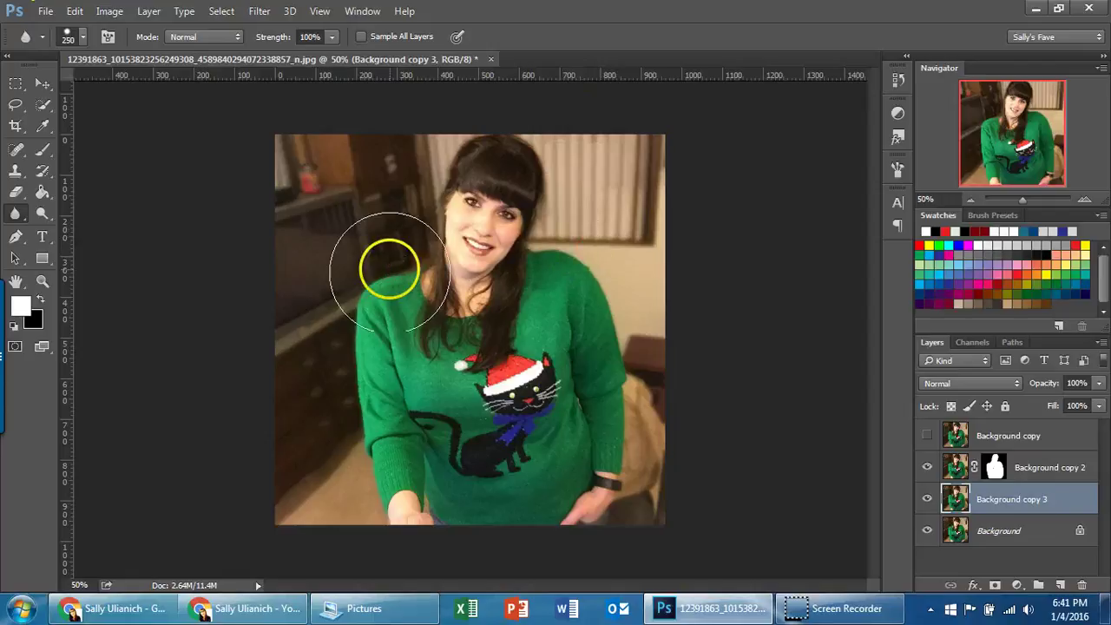
{"action": "key", "text": "]"}
{"action": "key", "text": "]"}
{"action": "key", "text": "]"}
{"action": "key", "text": "]"}
{"action": "key", "text": "]"}
{"action": "key", "text": "]"}
{"action": "key", "text": "]"}
{"action": "key", "text": "]"}
{"action": "key", "text": "]"}
{"action": "key", "text": "]"}
{"action": "key", "text": "]"}
{"action": "key", "text": "]"}
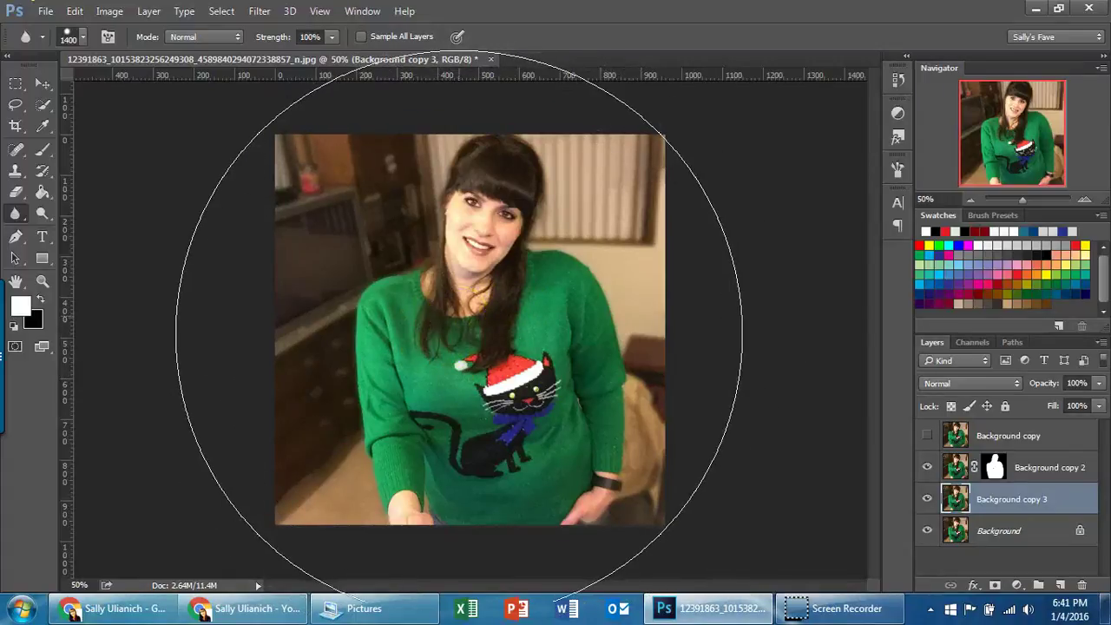
- Reduce the Blur brush to 900 px and switch to the Move tool
{"action": "key", "text": "bracketleft"}
{"action": "key", "text": "bracketleft"}
{"action": "key", "text": "bracketleft"}
{"action": "key", "text": "bracketleft"}
{"action": "key", "text": "bracketleft"}
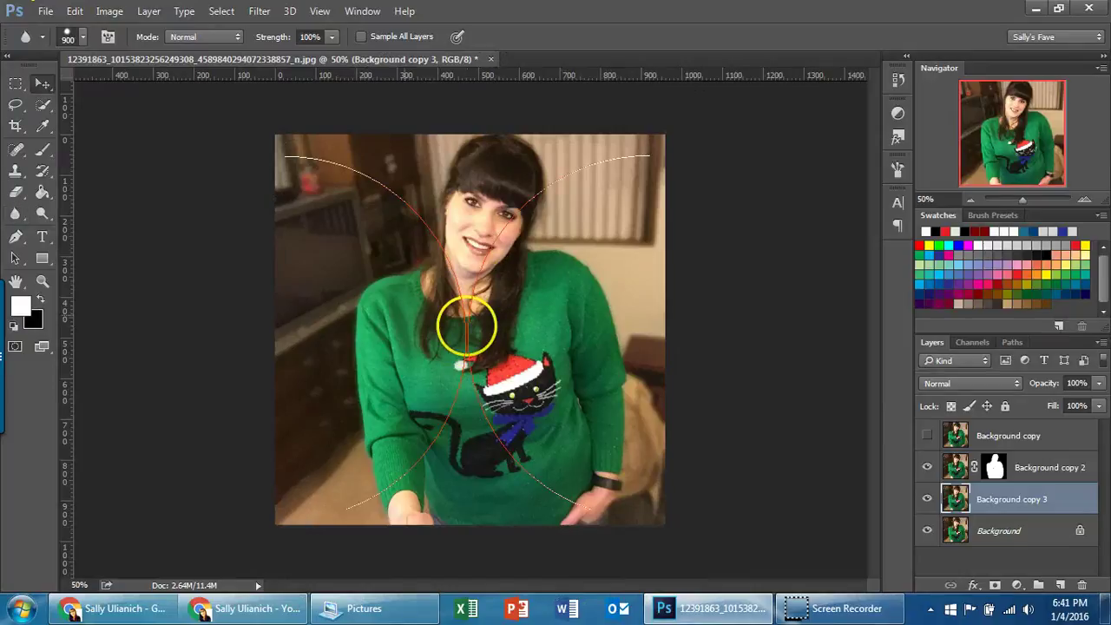
{"action": "key", "text": "v"}
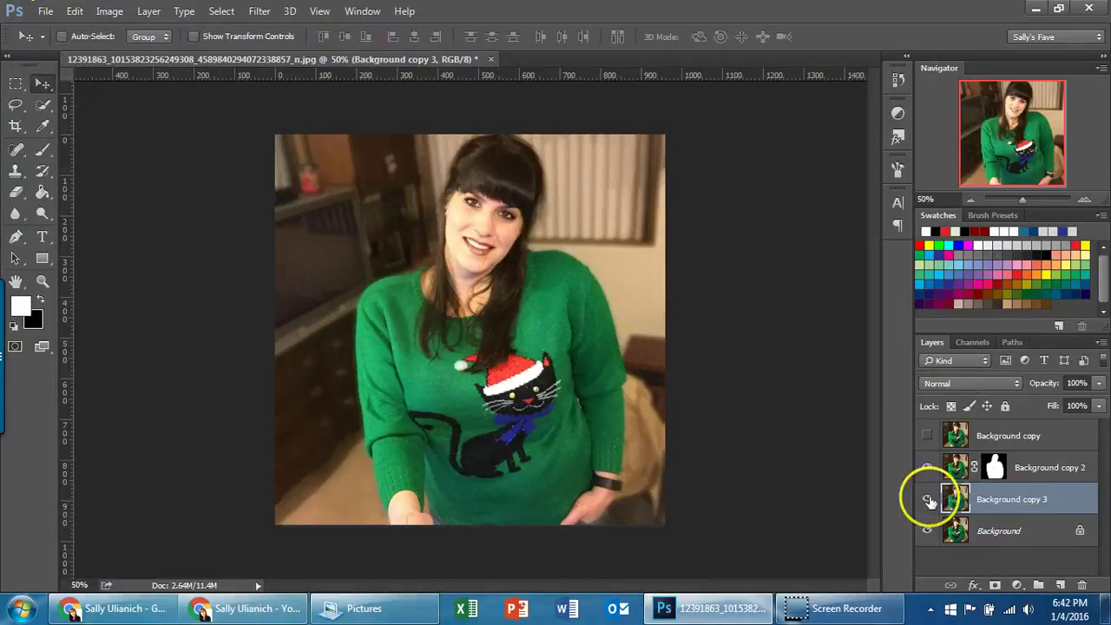
- Rename the Background copy 3 layer to "Blur BG"
{"action": "double_click", "coordinate": [1019, 501]}
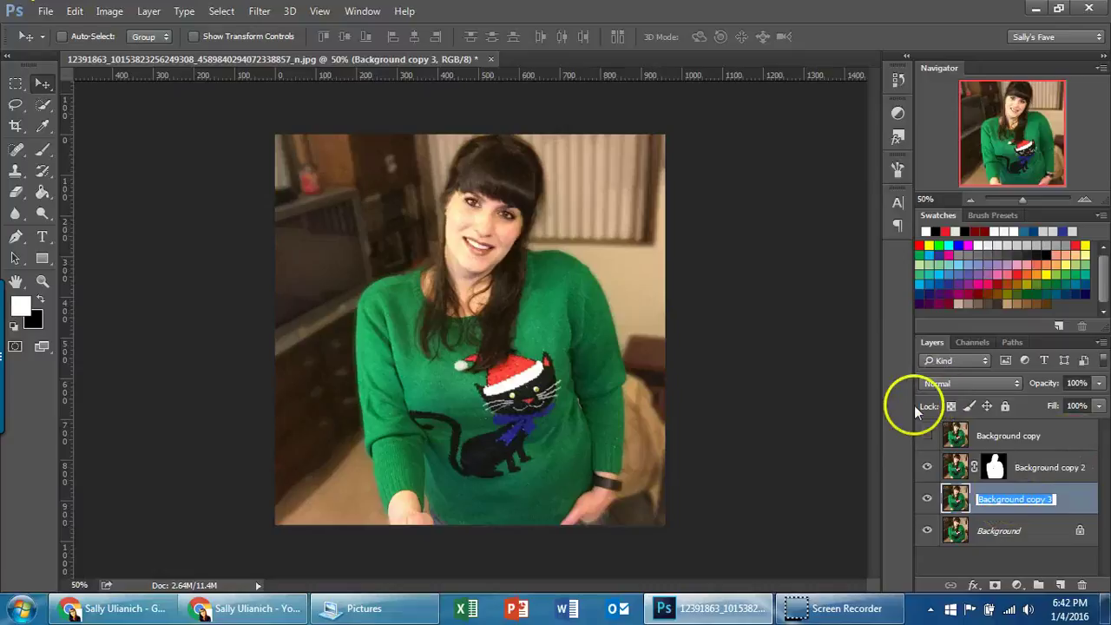
{"action": "type", "text": "Blur BG"}
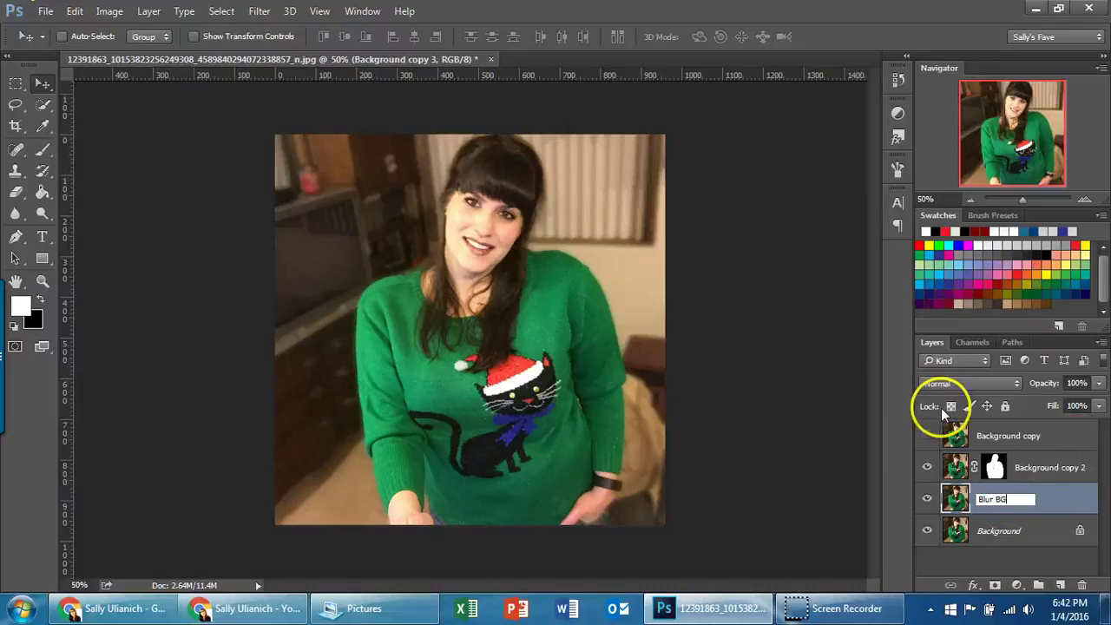
{"action": "key", "text": "Return"}
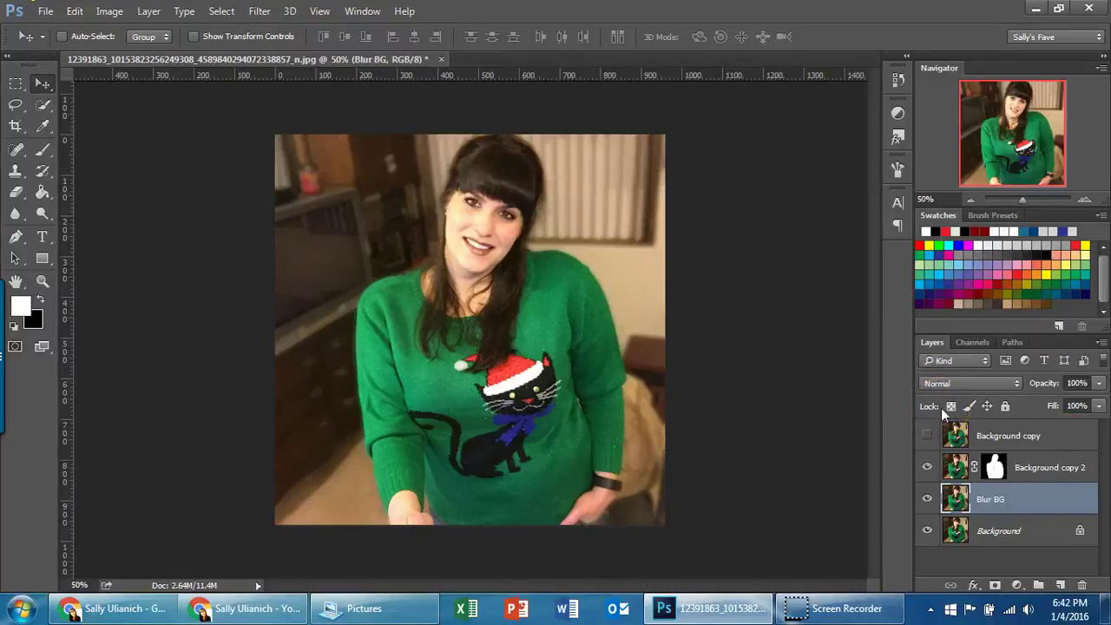
- Hide the Blur BG layer and show it again to compare the sharp and blurred room
{"action": "left_click", "coordinate": [927, 499]}
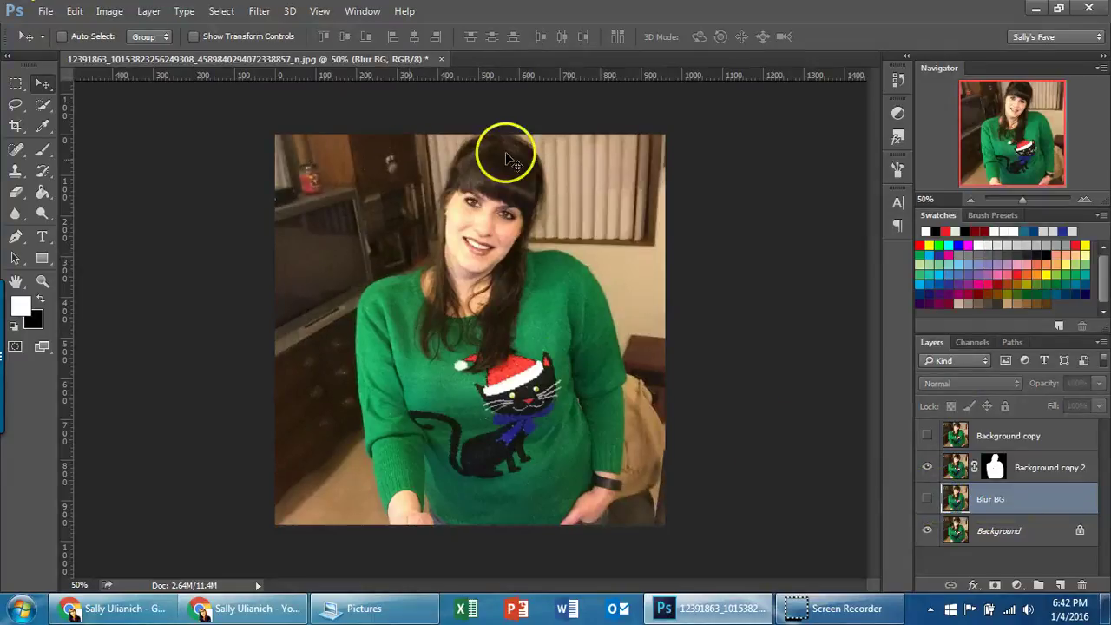
{"action": "left_click", "coordinate": [927, 499]}
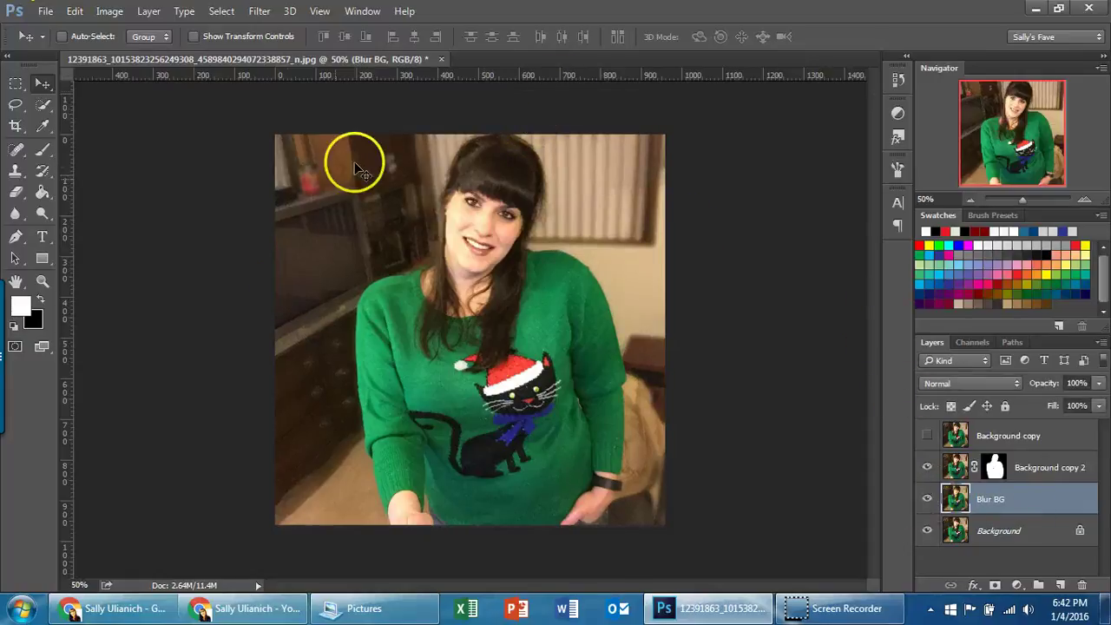